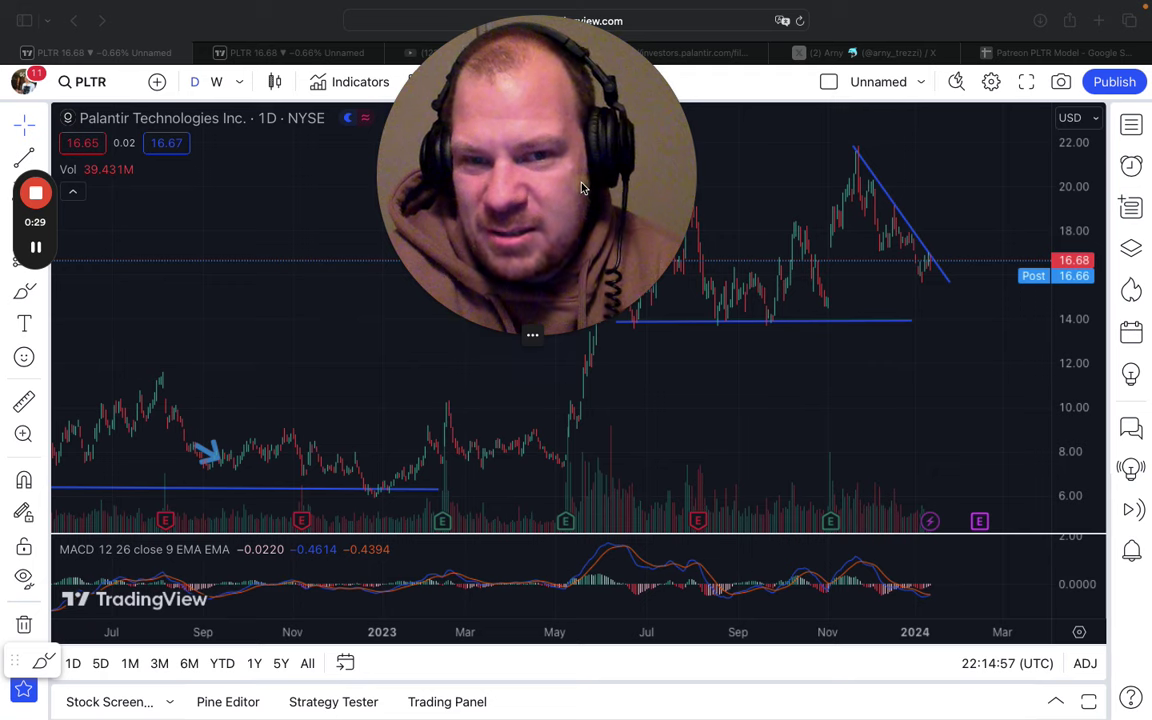
Examine Palantir's daily price chart back to 2021, including its trend lines and marked price levels
left_click_drag(523, 164, 363, 146)
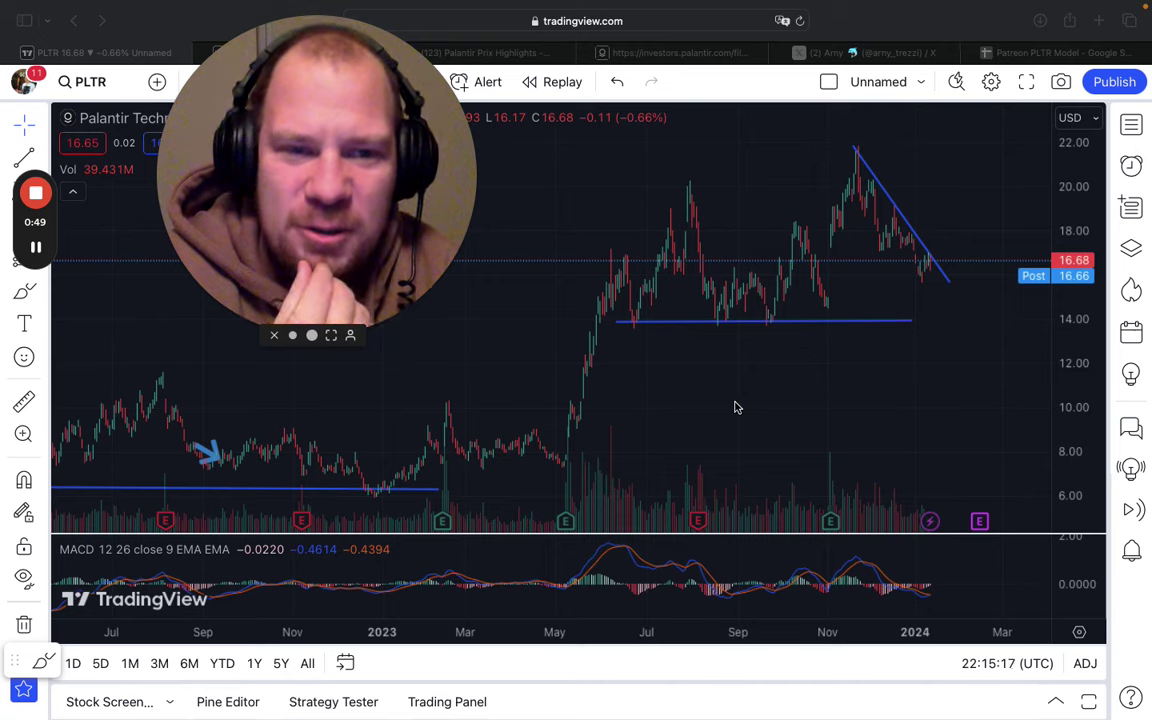
scroll(734, 405, "down", 4)
scroll(734, 405, "down", 5)
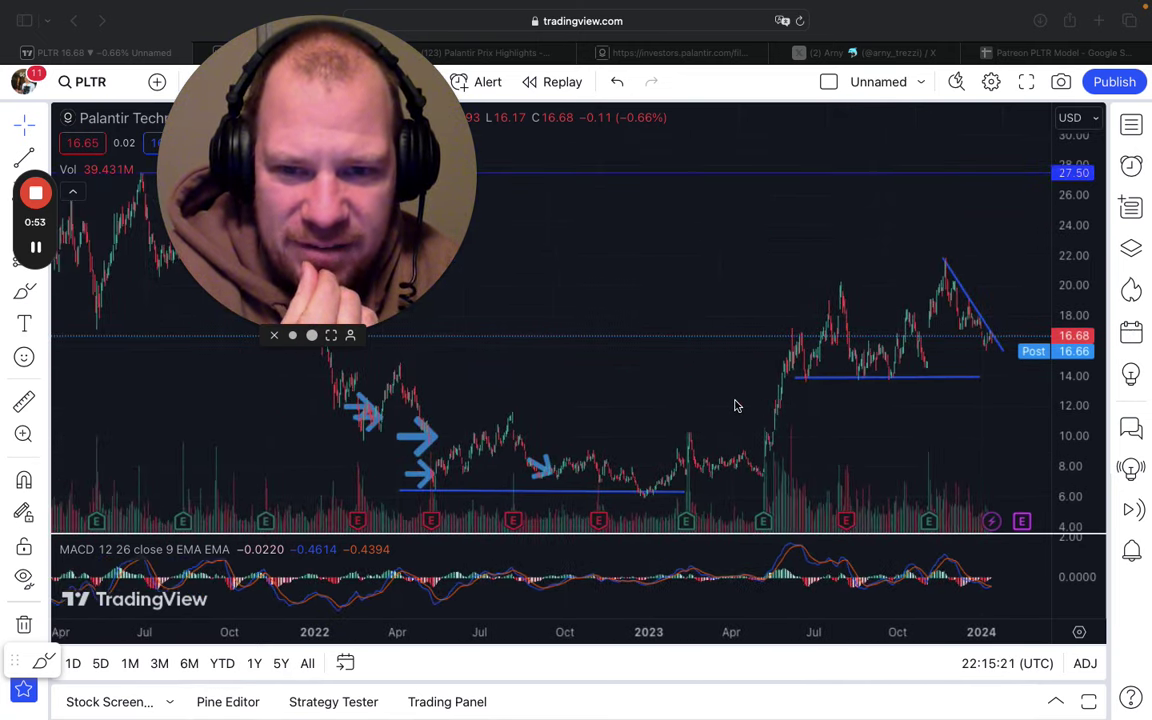
scroll(734, 405, "down", 4)
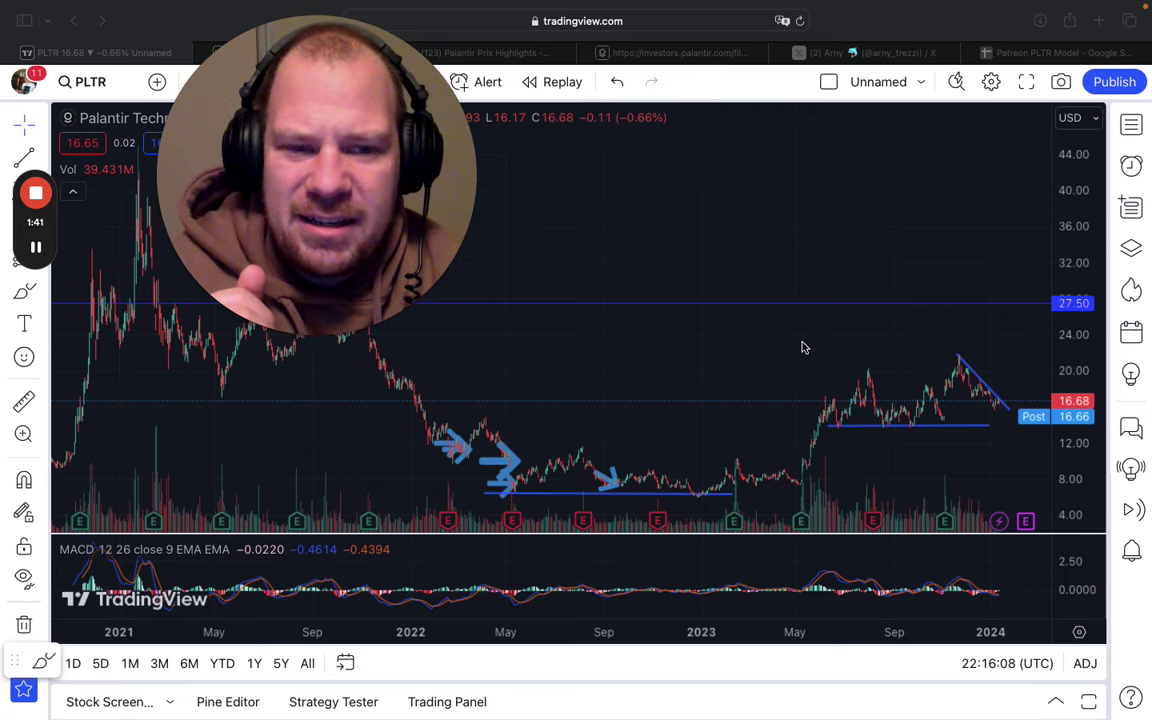
scroll(802, 343, "up", 5)
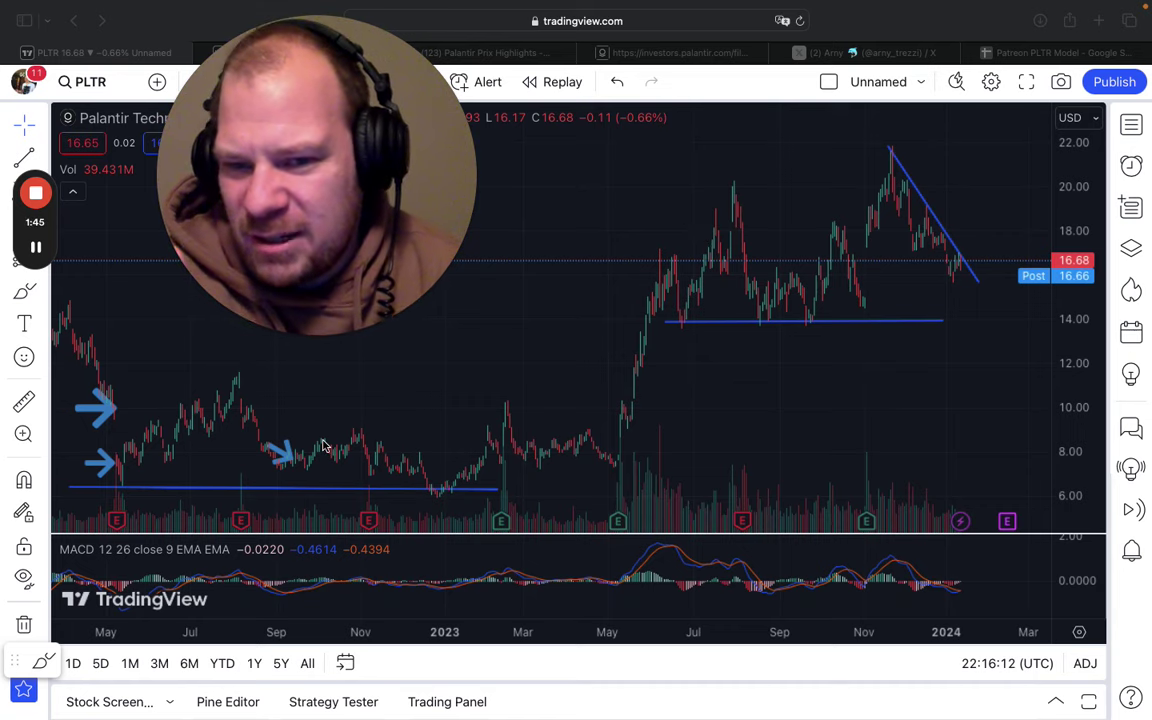
scroll(324, 452, "left", 3)
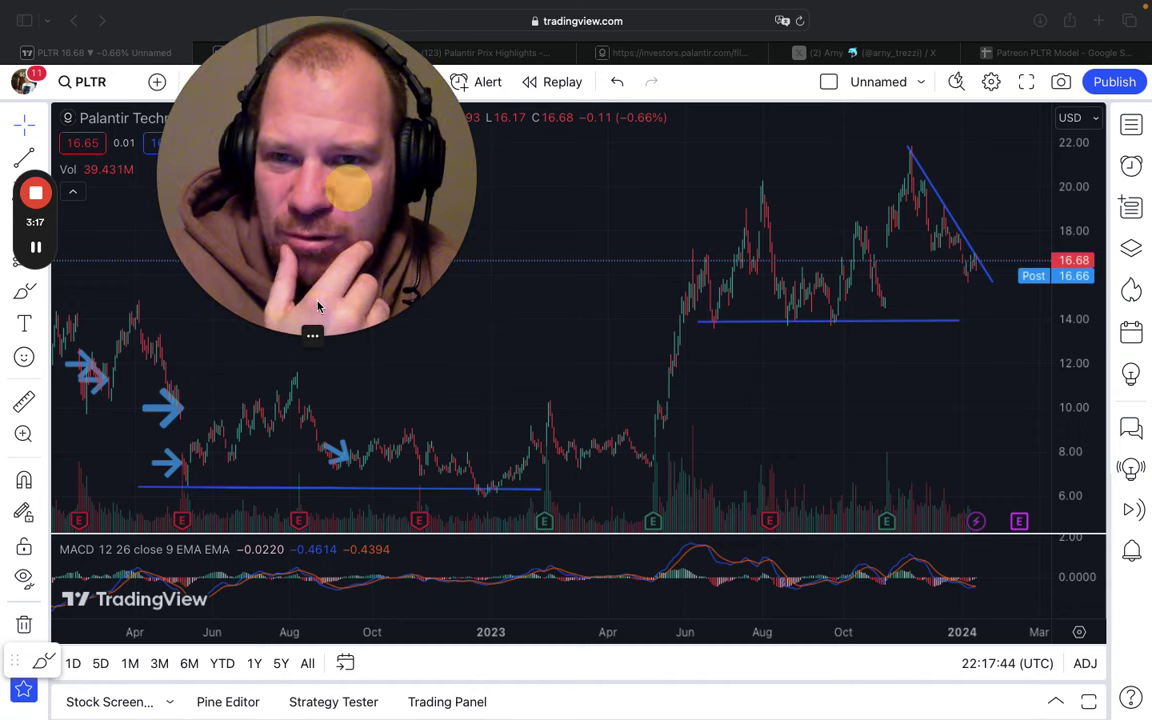
left_click_drag(347, 193, 320, 267)
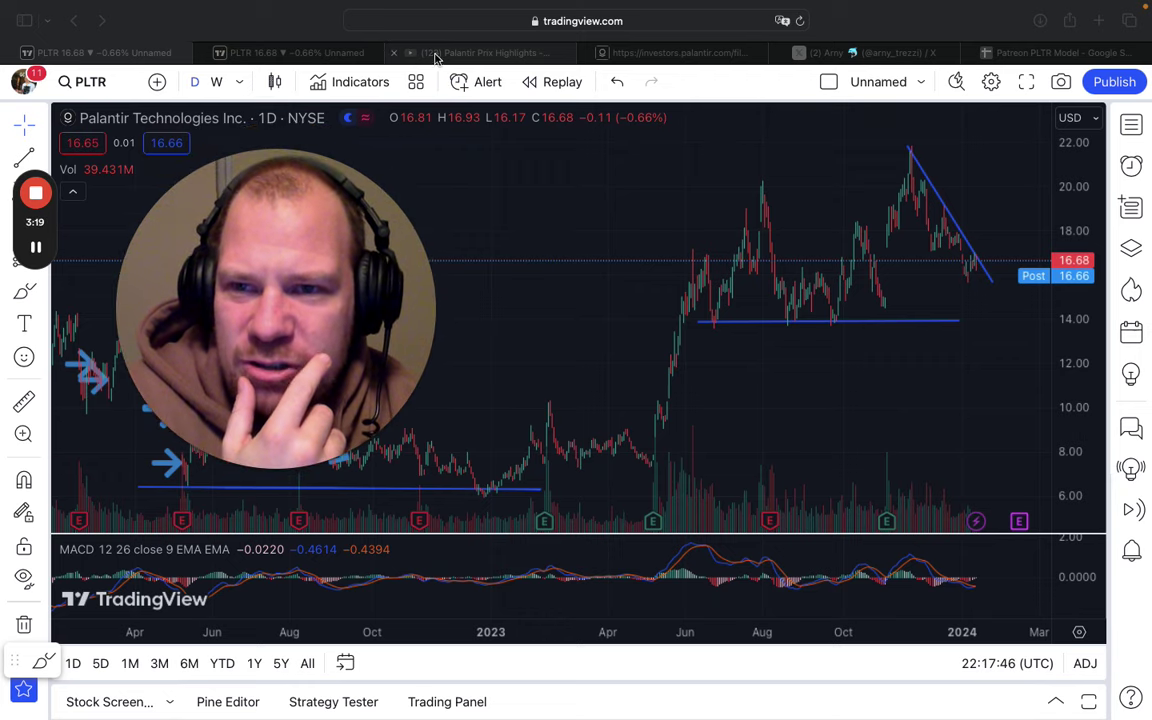
Switch to the Palantir Prix Highlights video on YouTube and replay it from the beginning
left_click(452, 52)
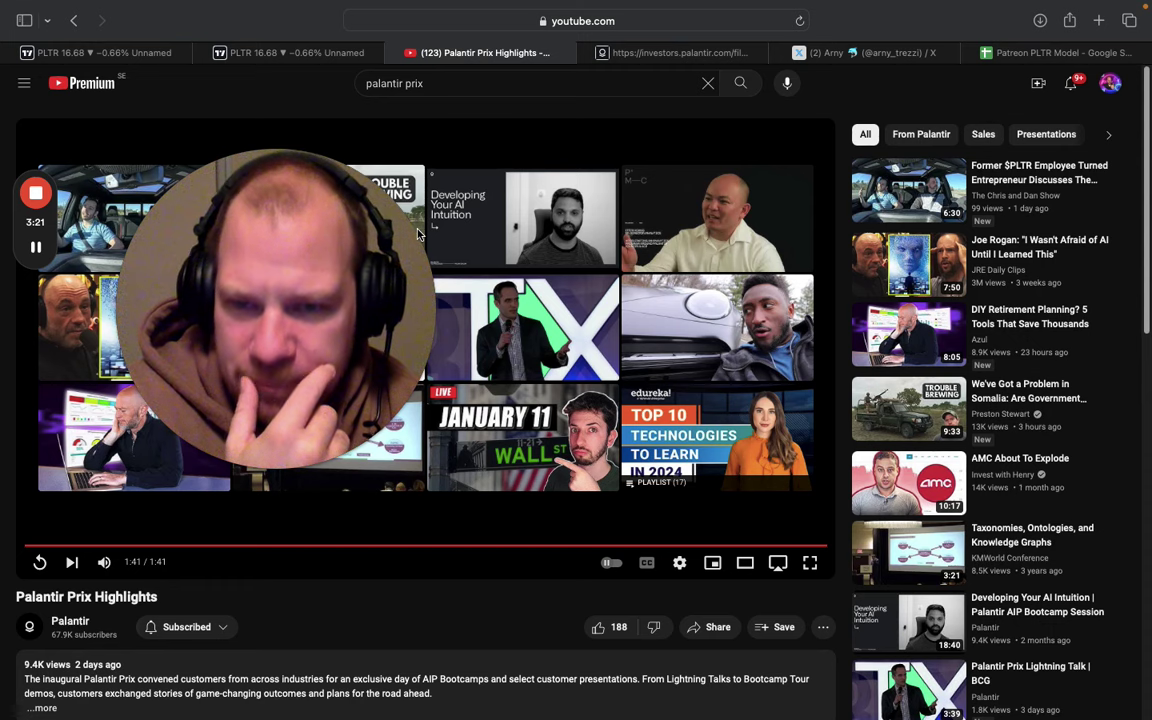
mouse_move(249, 459)
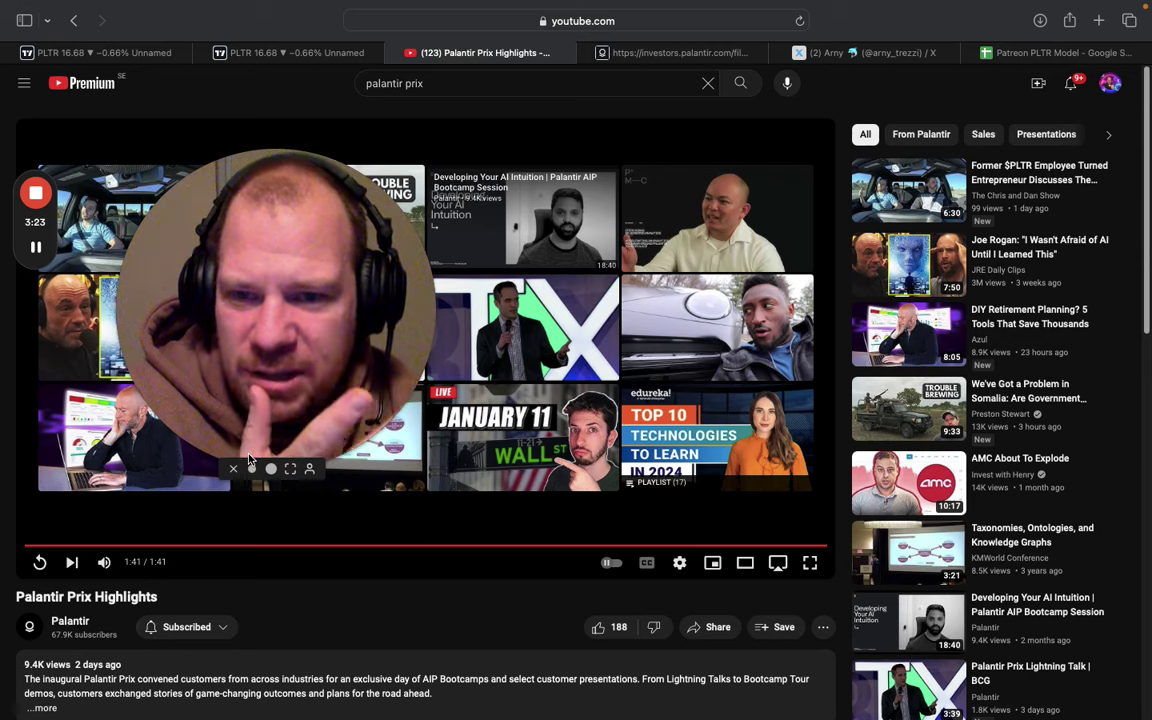
left_click(678, 564)
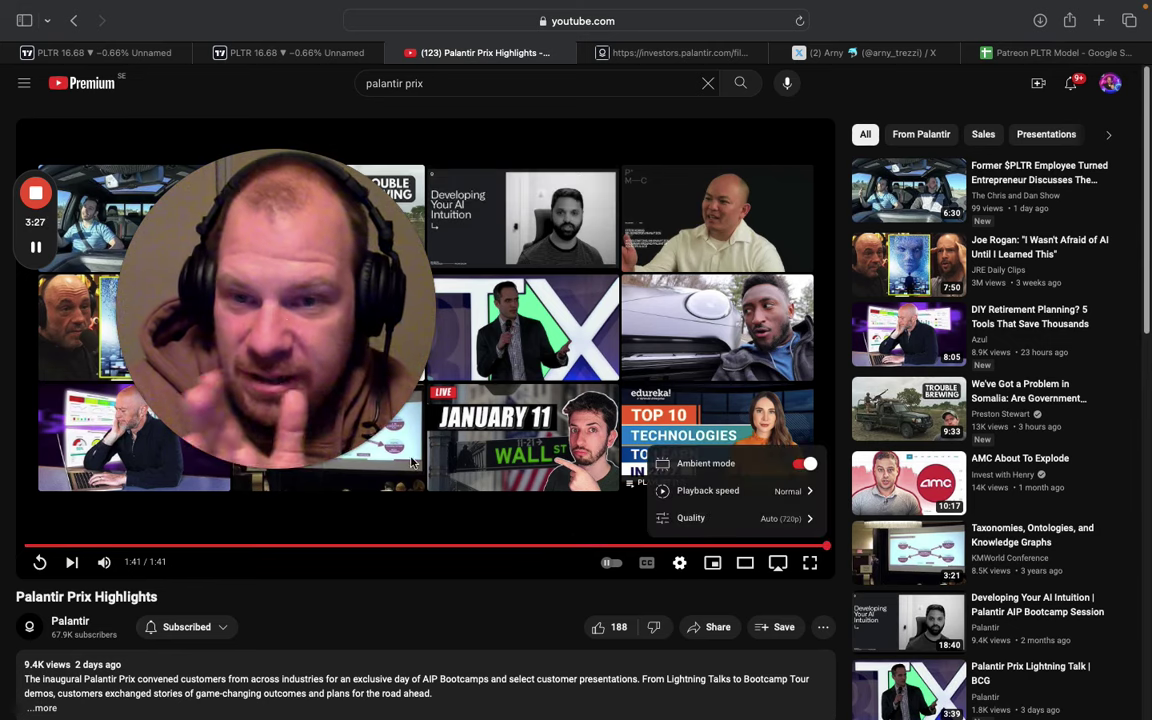
left_click_drag(252, 285, 985, 537)
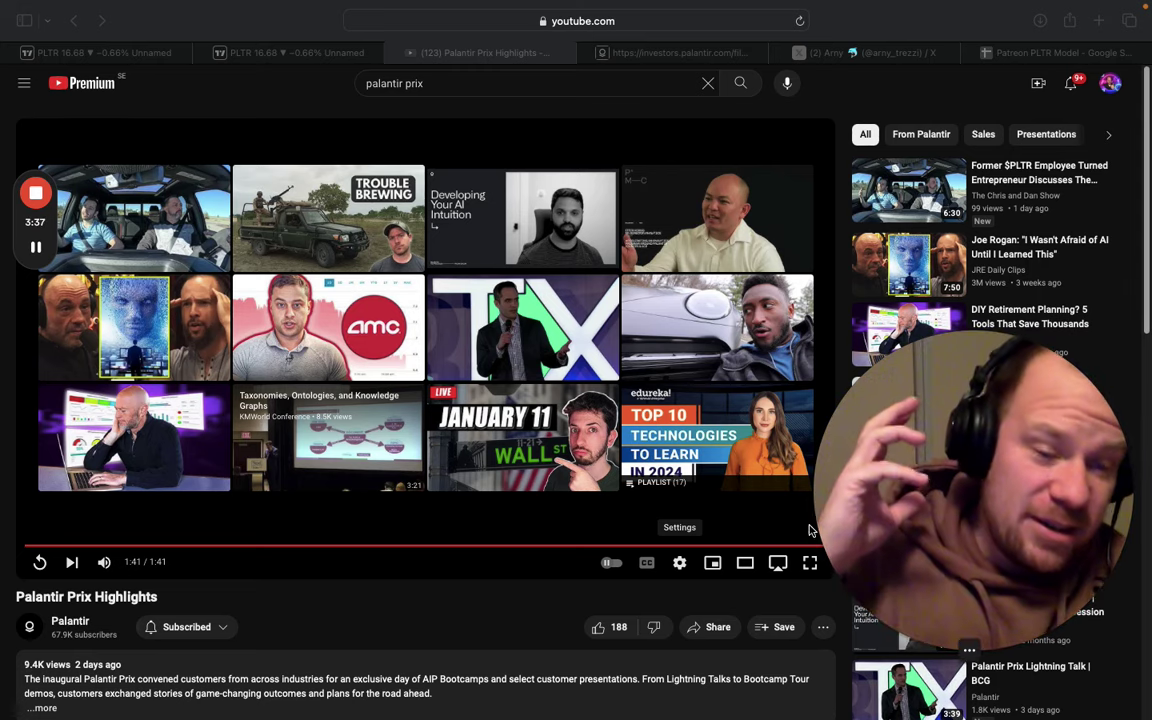
left_click(41, 563)
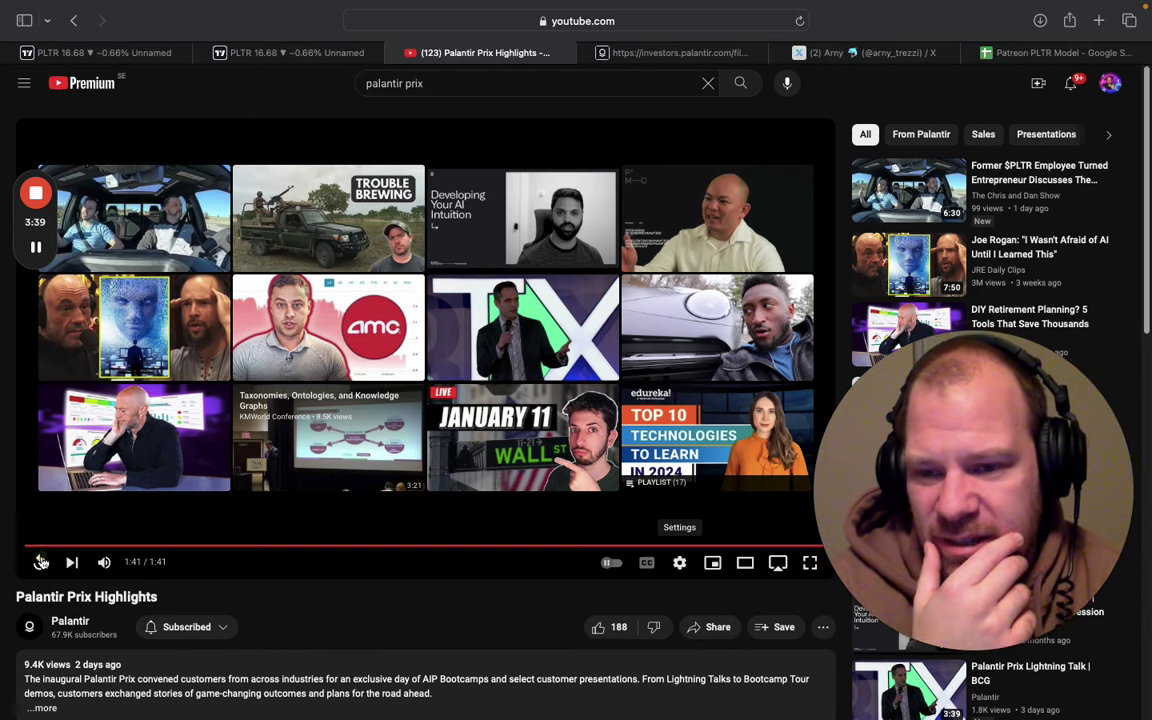
left_click(41, 563)
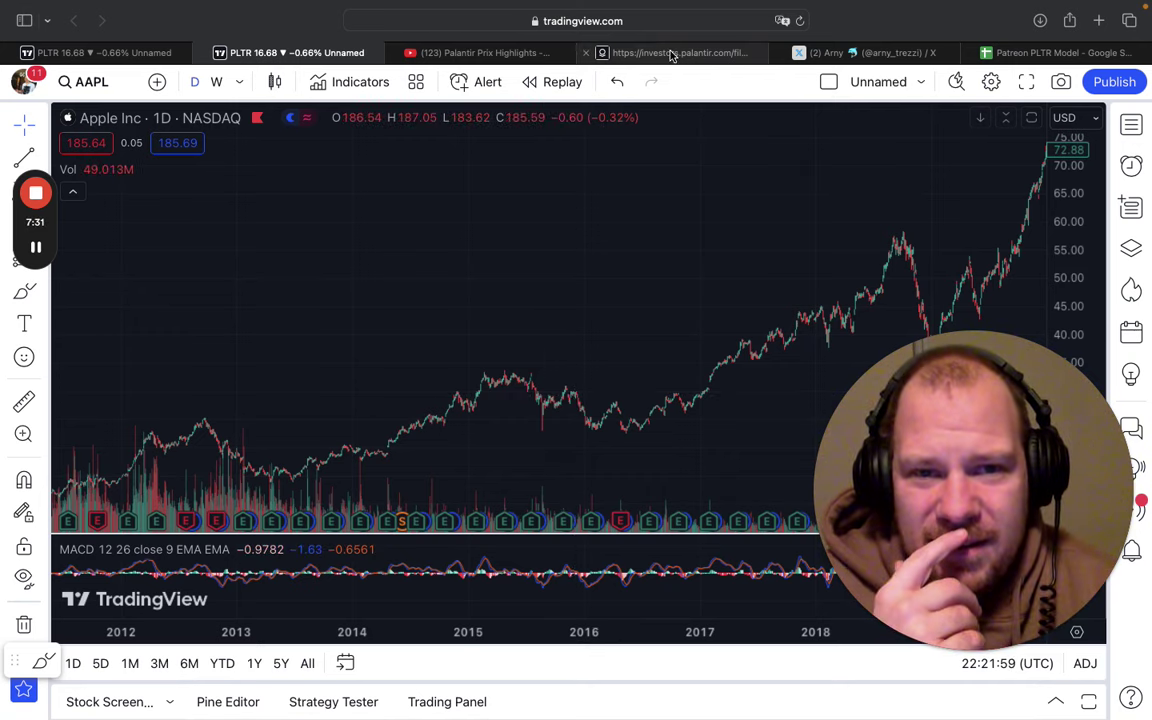
Consult the guidance slide in Palantir's Q3 2023 Business Update PDF and the guided revenue growth chart on X
mouse_move(676, 58)
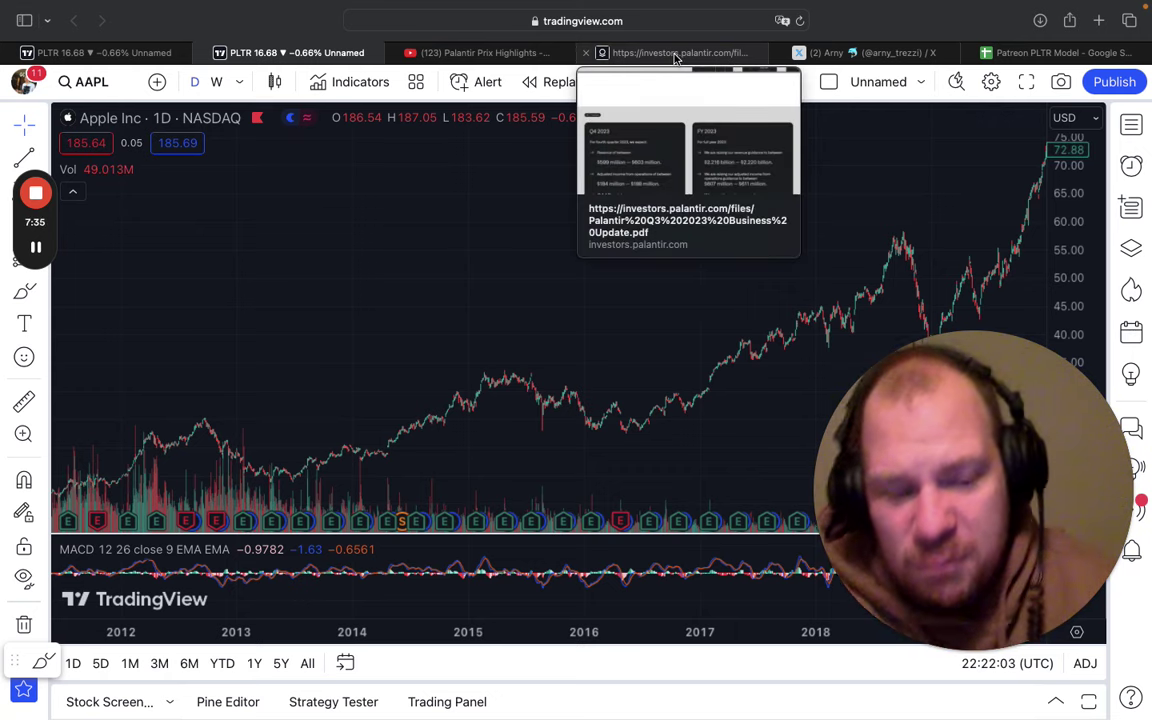
left_click(675, 55)
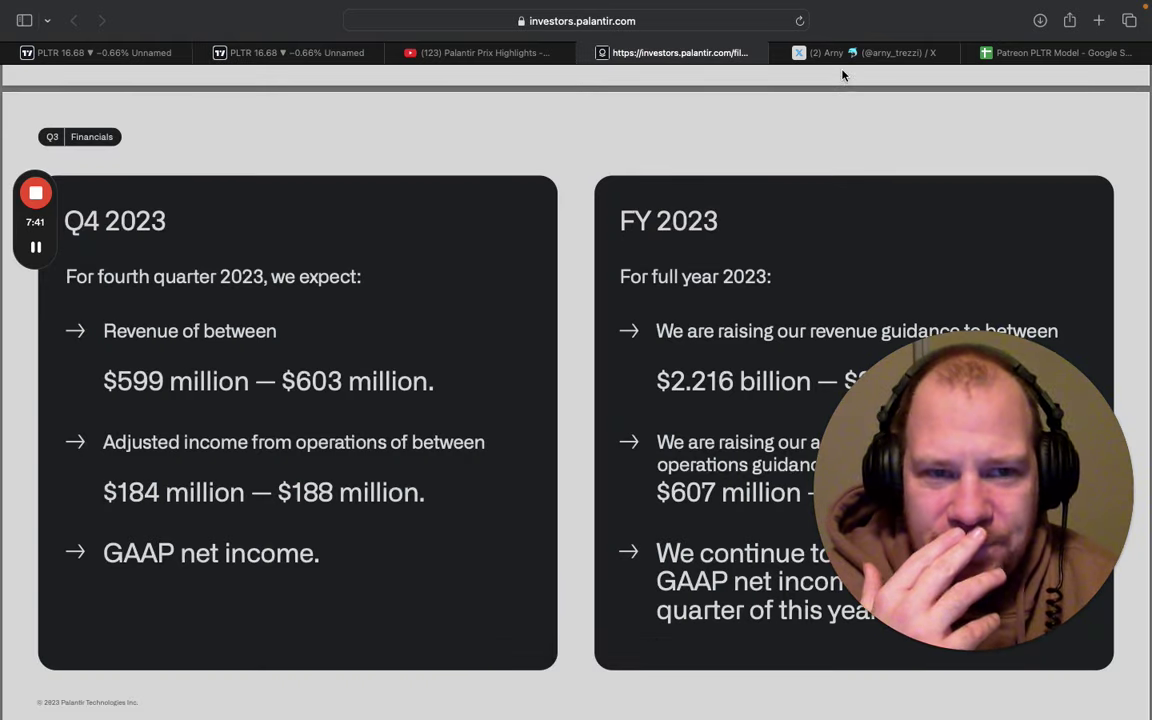
mouse_move(851, 64)
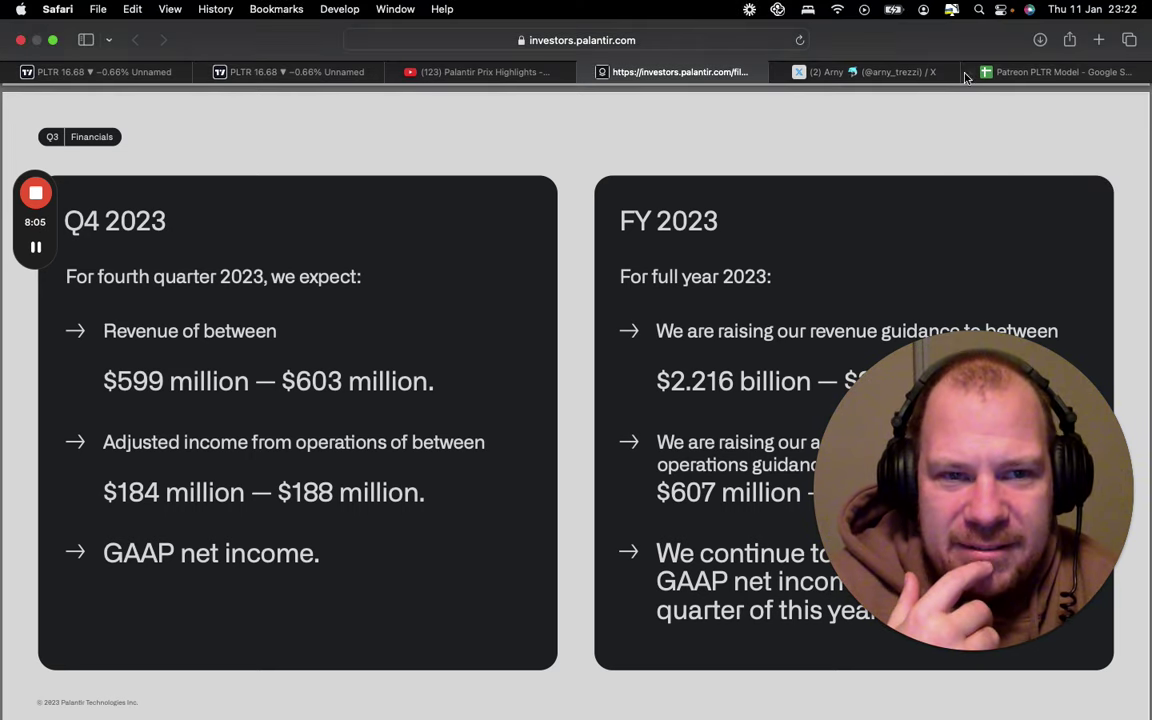
left_click(892, 73)
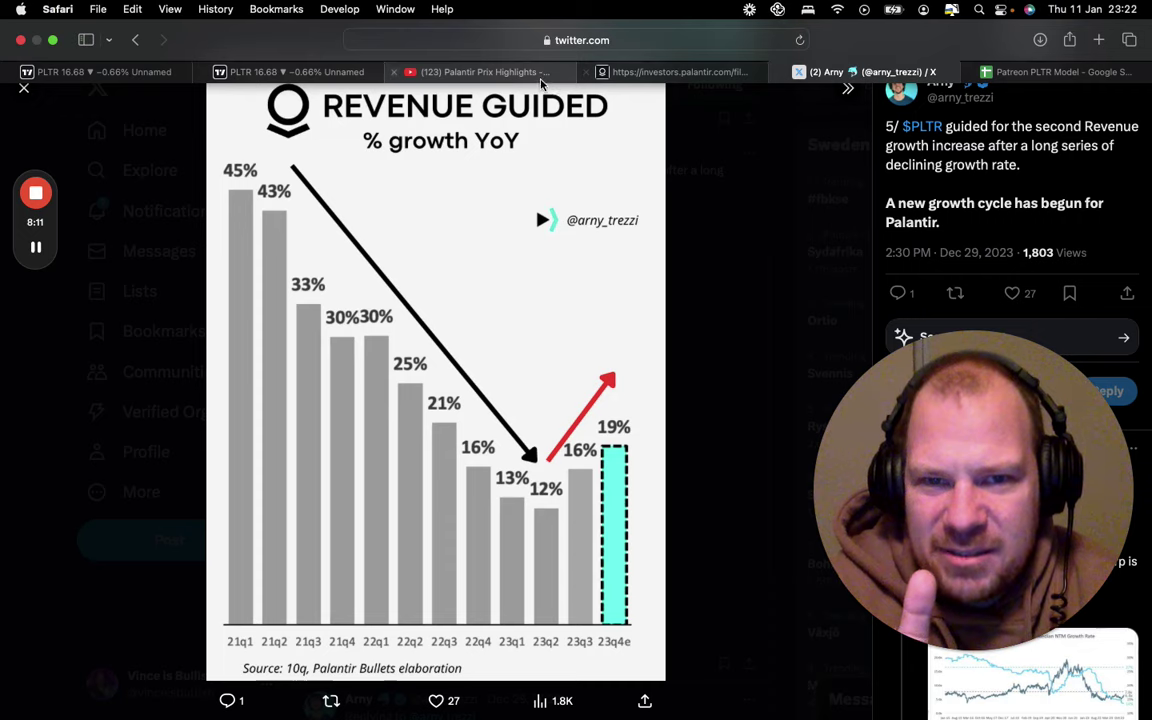
Return to the Business Update PDF and read the full-year 2023 revenue and adjusted operating income guidance
left_click(650, 72)
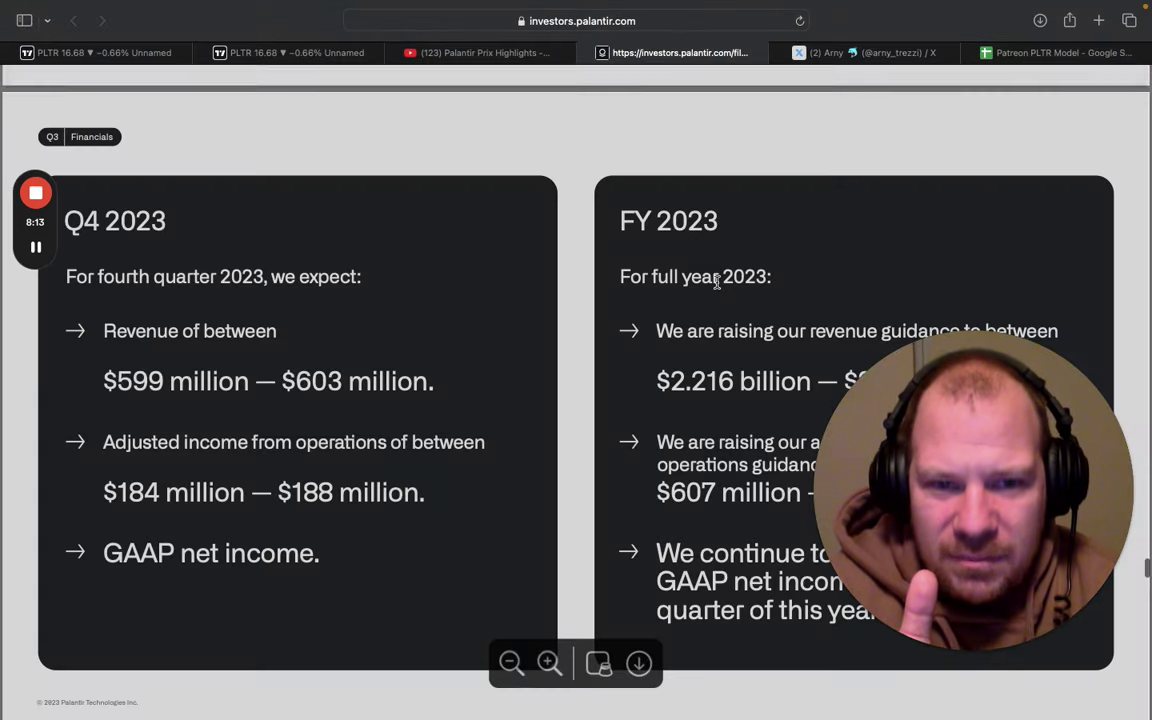
scroll(716, 281, "down", 2)
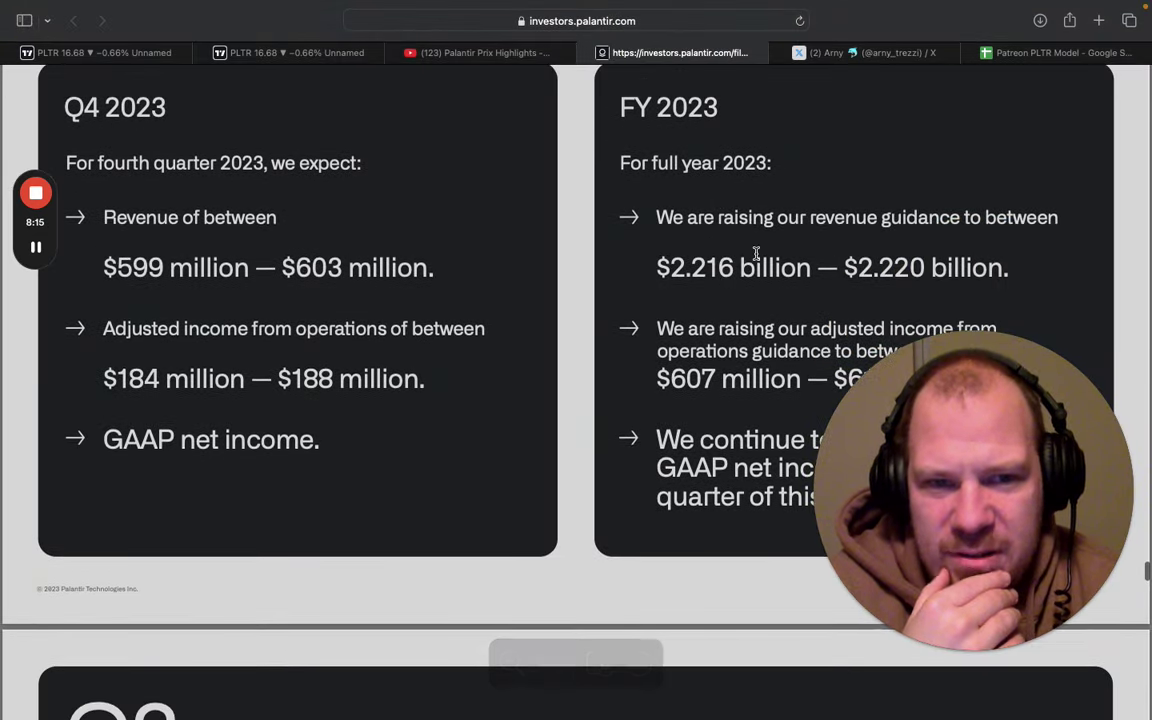
scroll(760, 250, "down", 1)
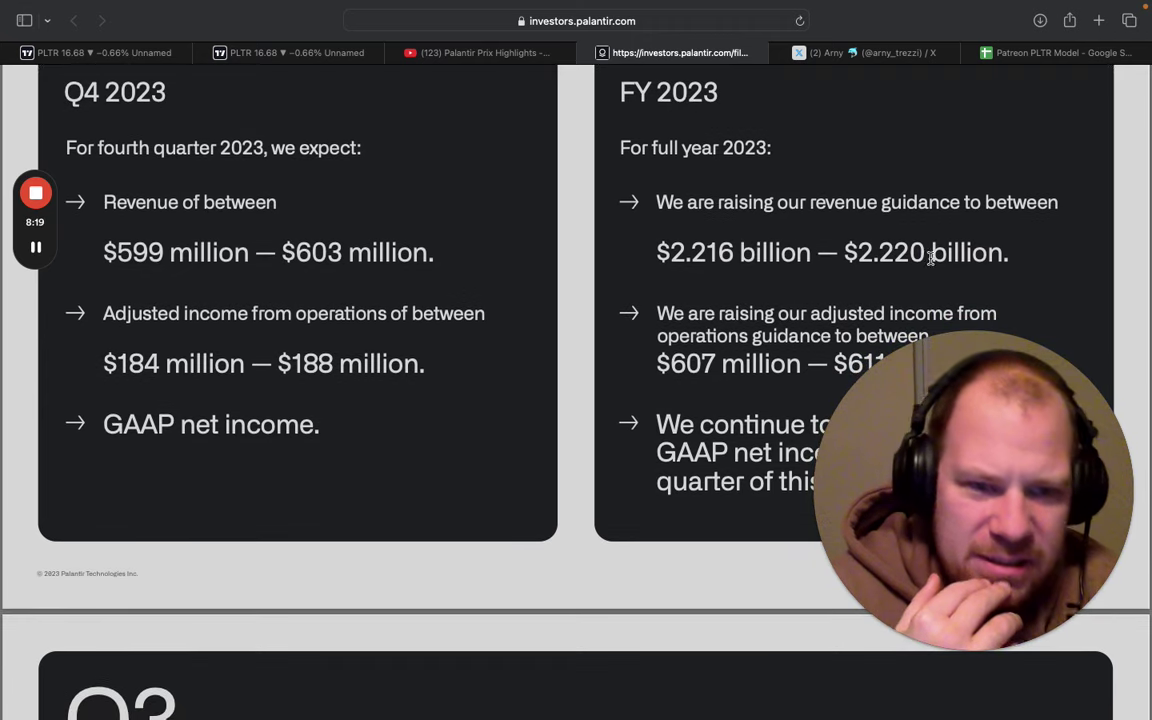
scroll(930, 257, "down", 1)
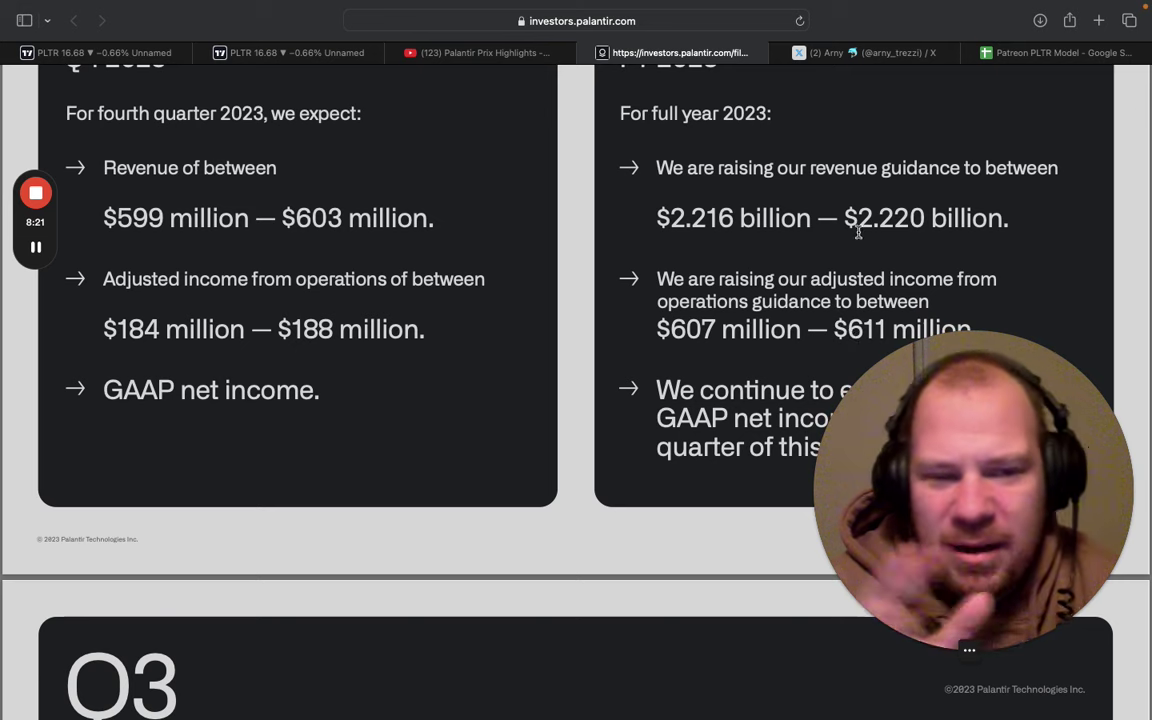
scroll(856, 230, "down", 1)
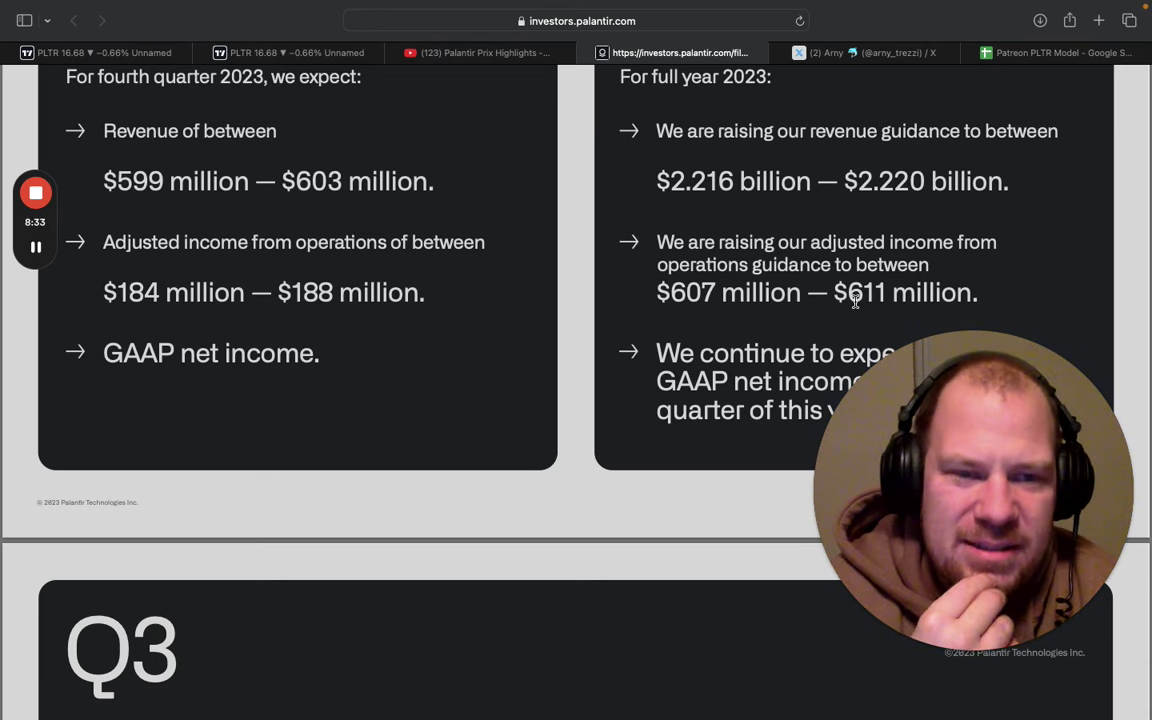
scroll(855, 302, "up", 1)
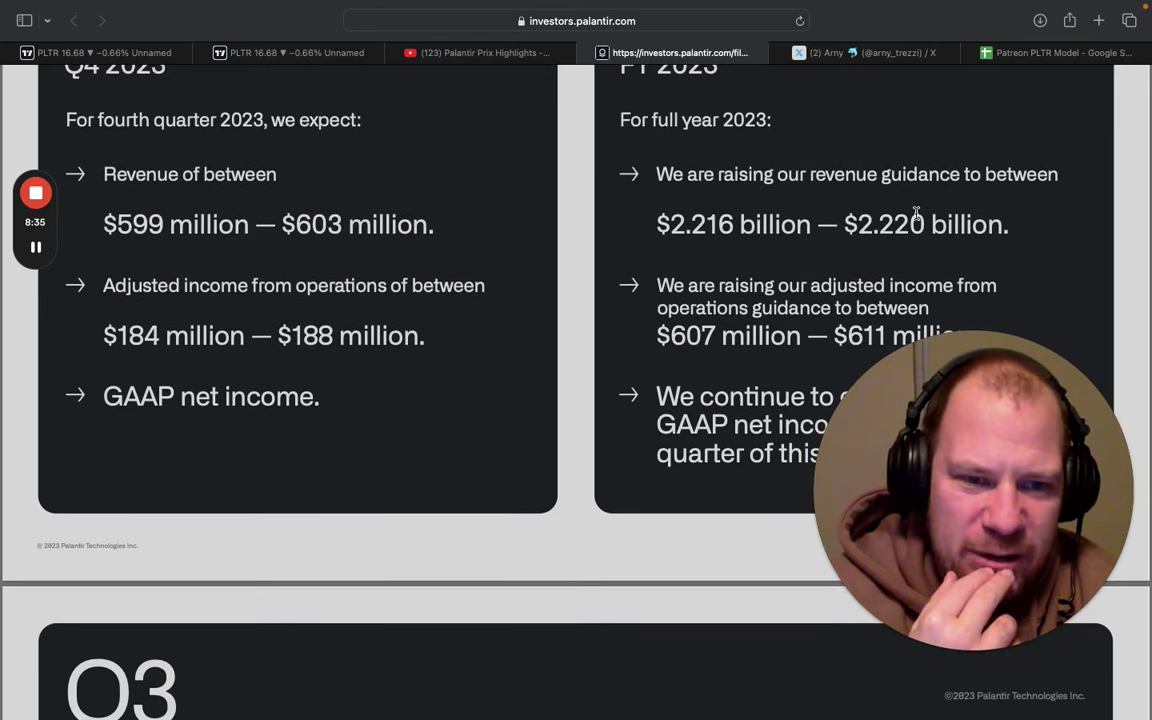
scroll(905, 300, "down", 1)
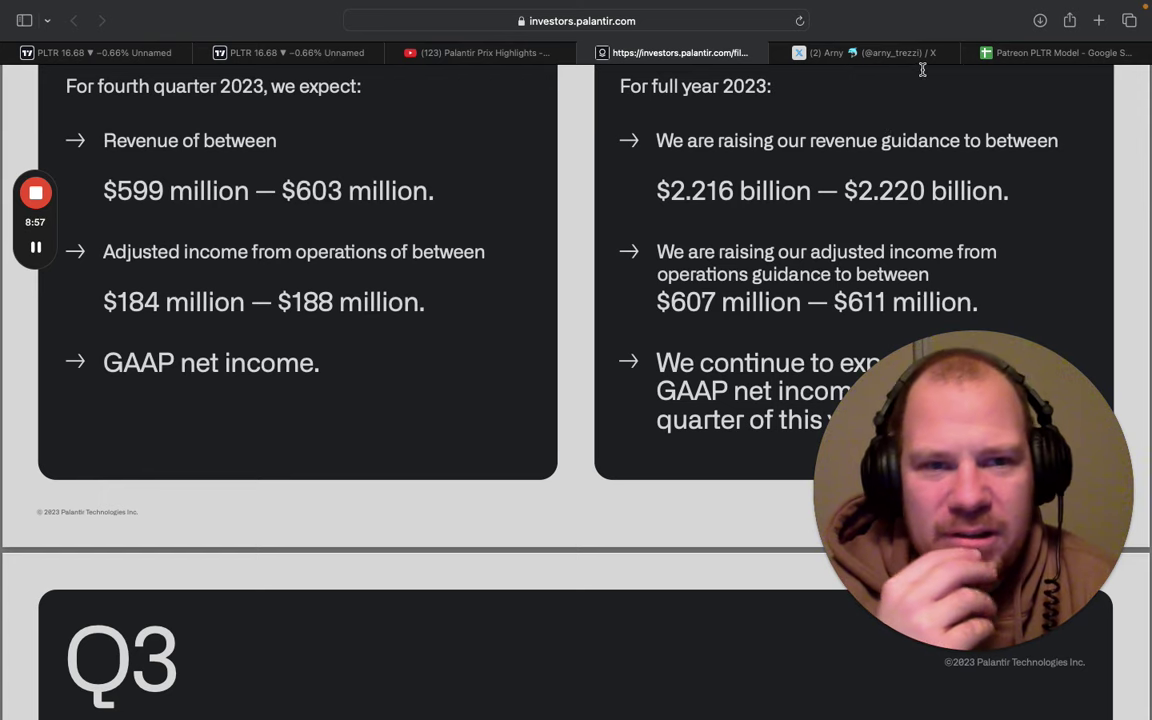
Switch to the Patreon PLTR Model in Google Sheets and look over its current valuation numbers and yearly projections
left_click(1021, 58)
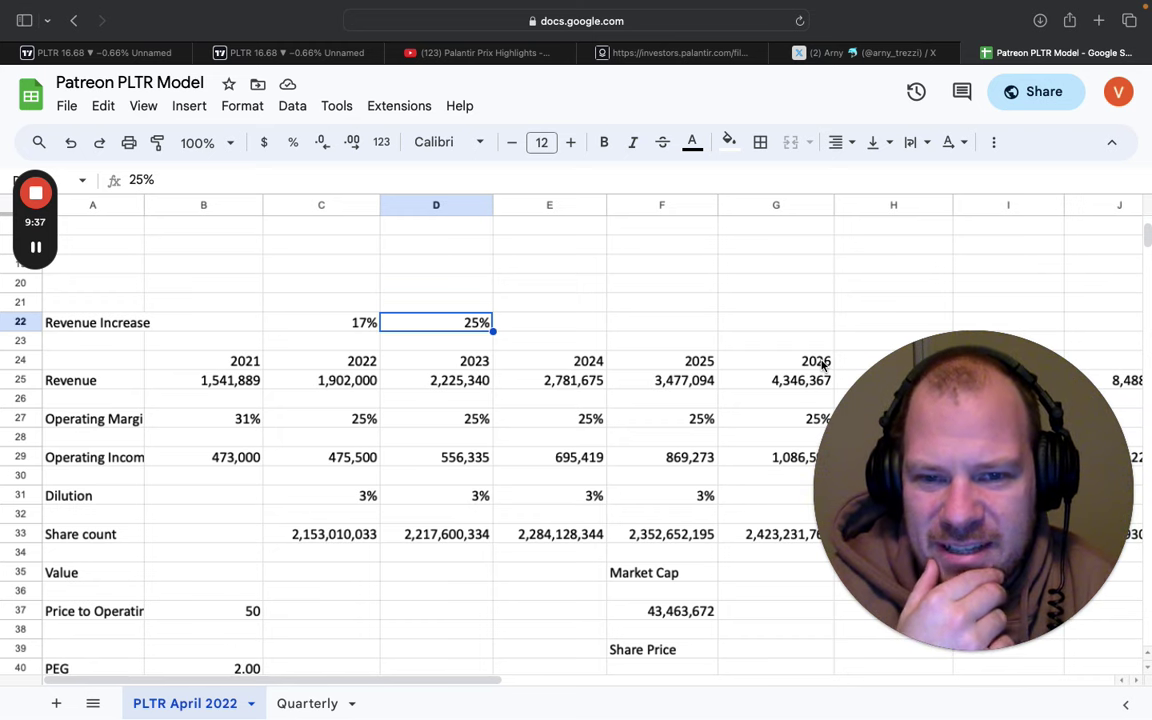
scroll(745, 279, "up", 5)
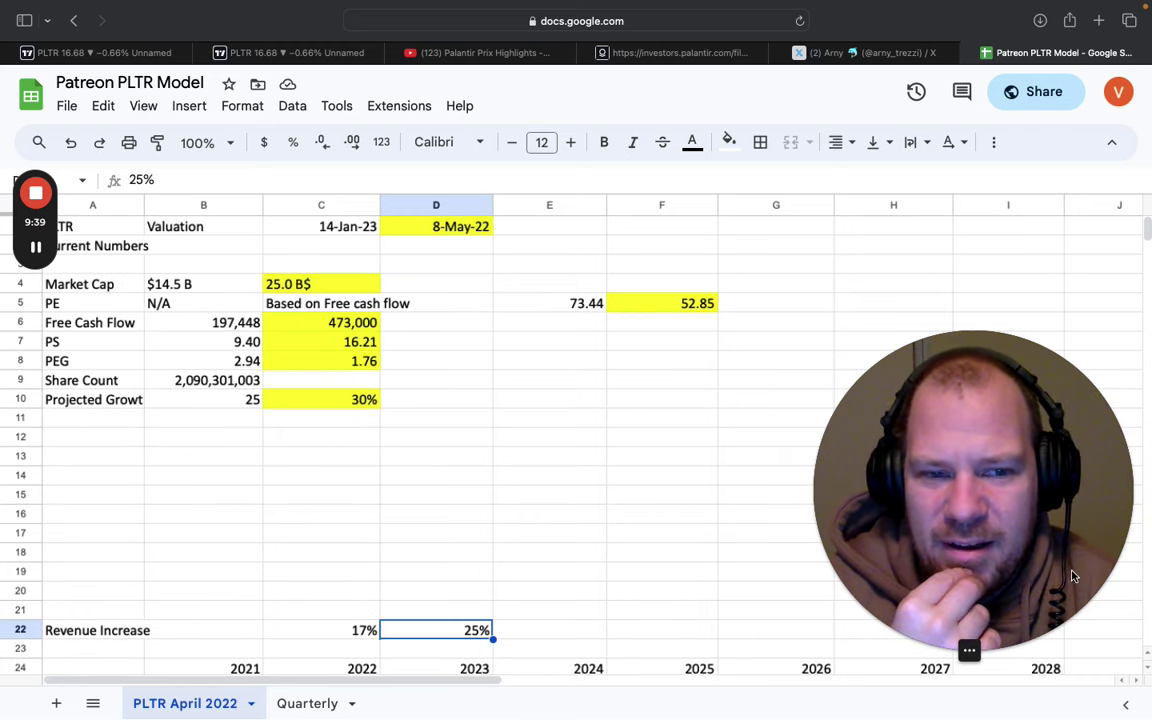
left_click(953, 656)
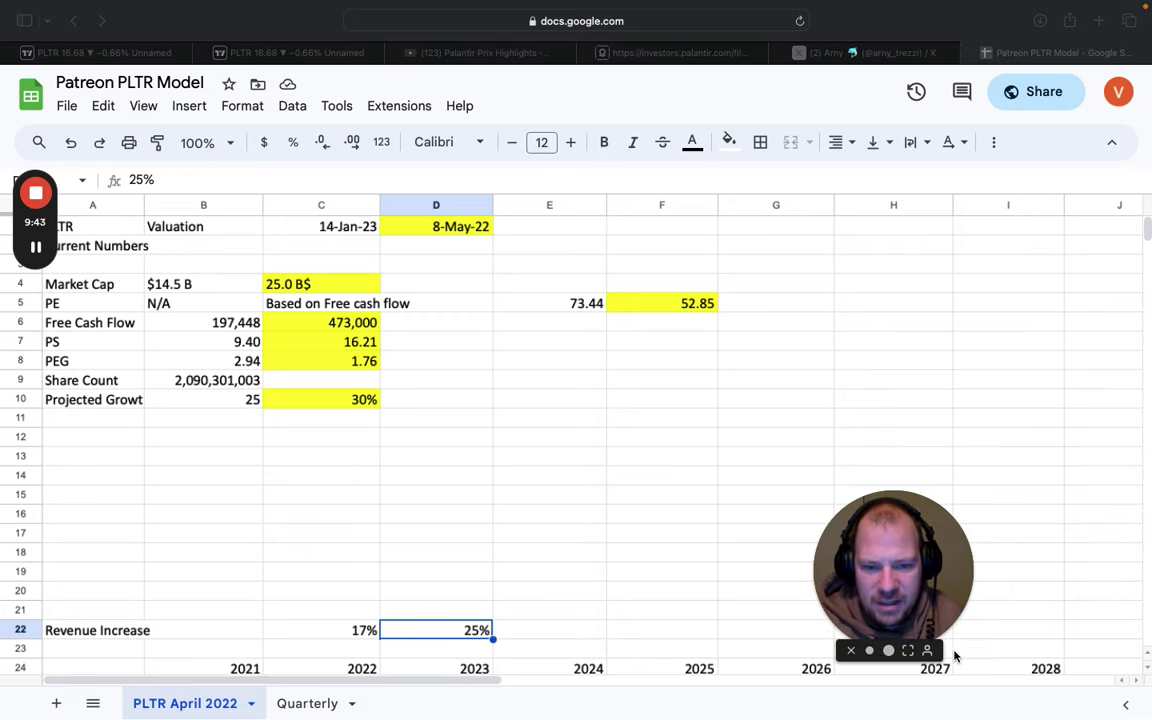
scroll(710, 478, "down", 3)
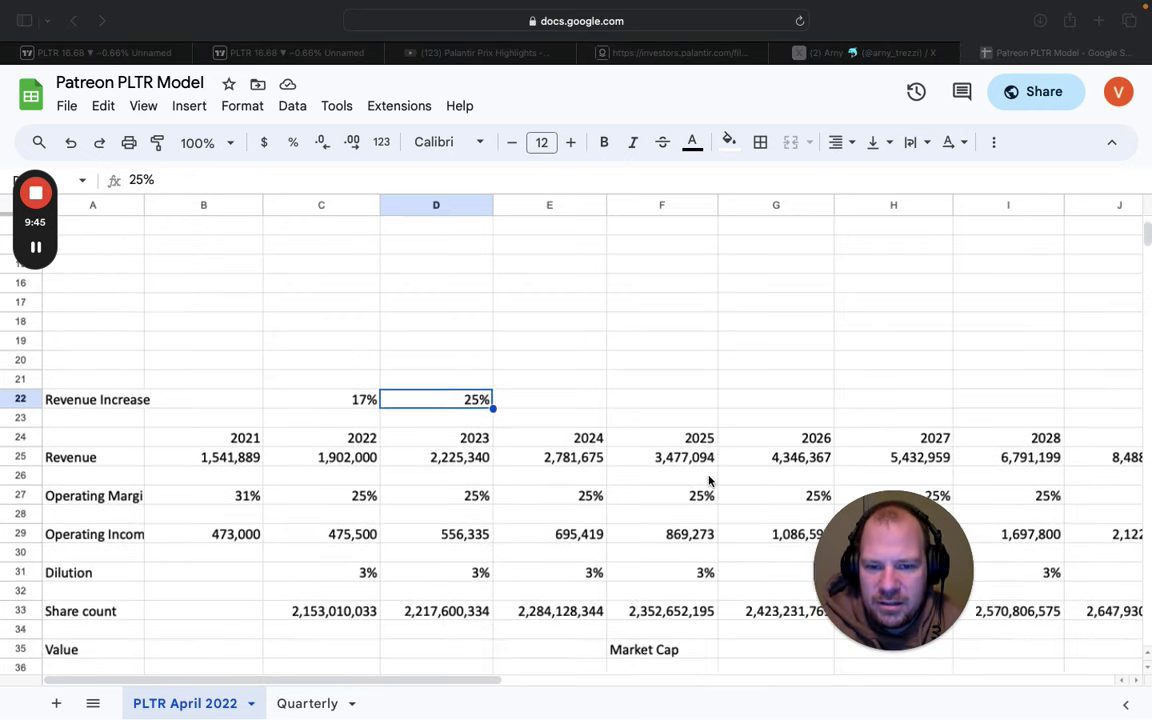
scroll(710, 481, "down", 3)
scroll(710, 481, "up", 2)
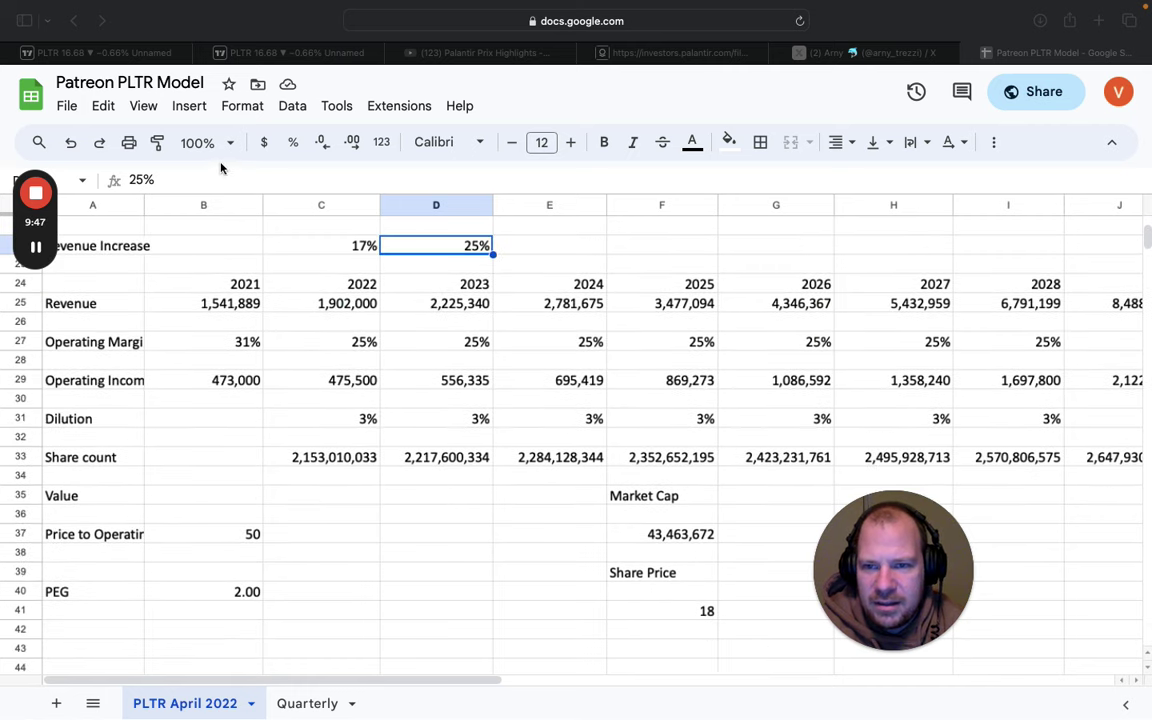
Enlarge the sheet to 150% and inspect the 2022 revenue increase assumption in cell C22 with the projections below
left_click(200, 142)
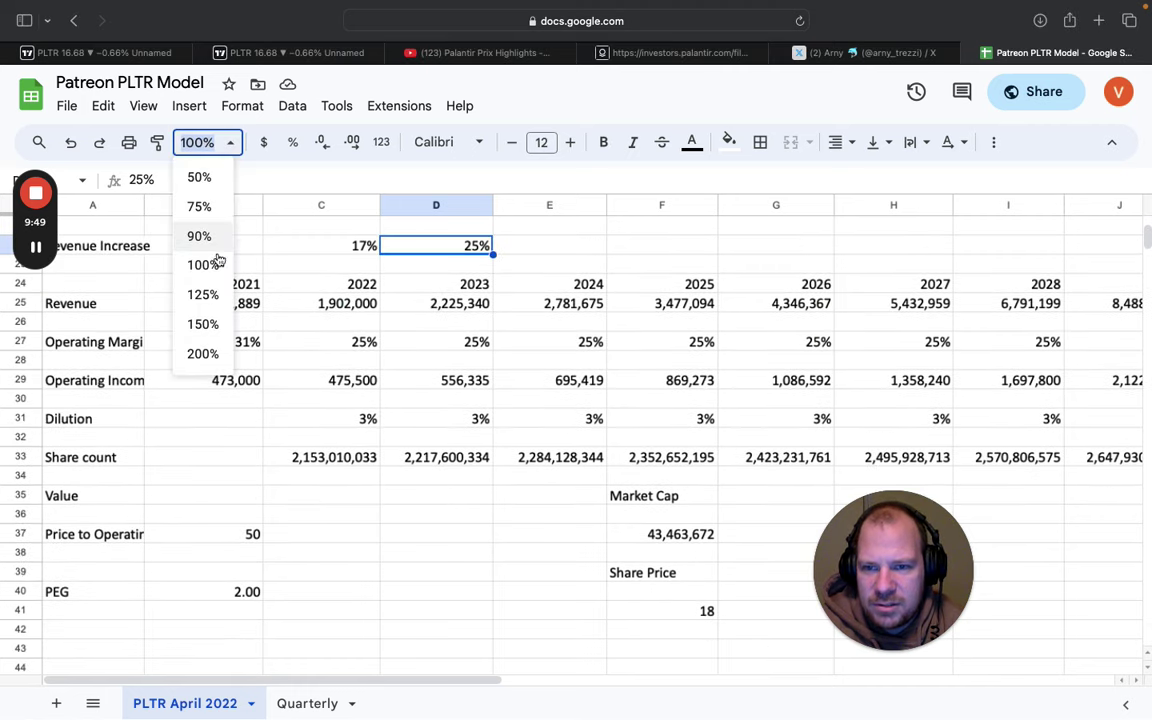
left_click(202, 324)
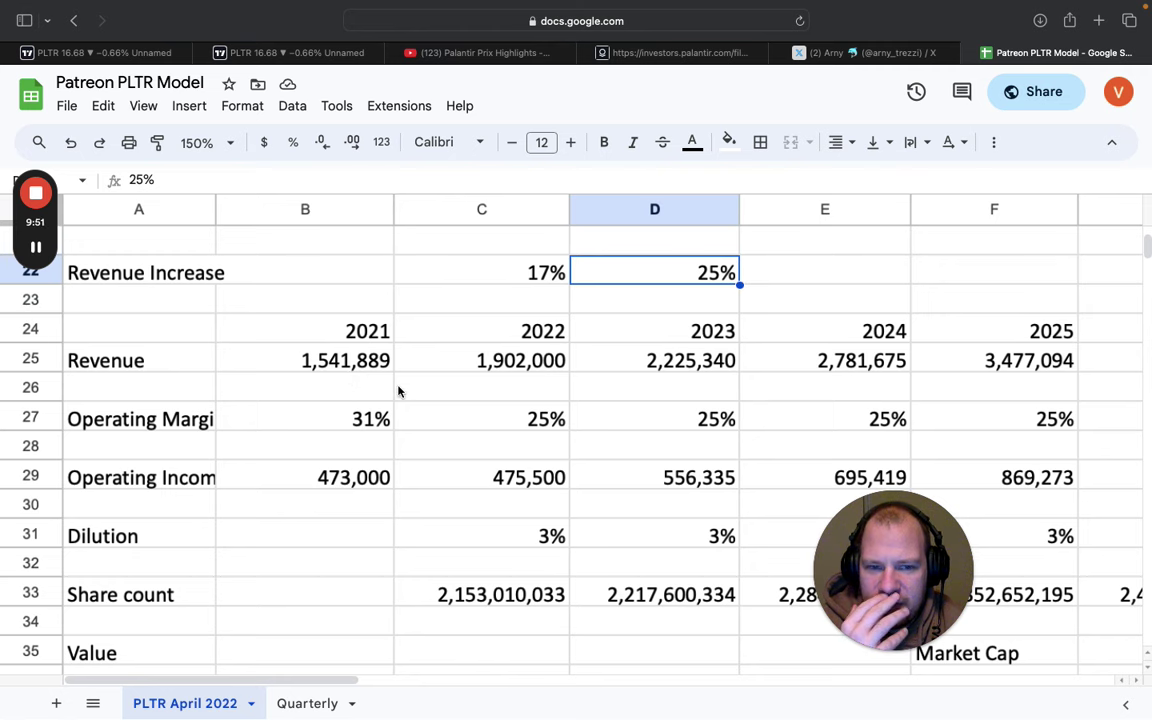
scroll(398, 391, "up", 2)
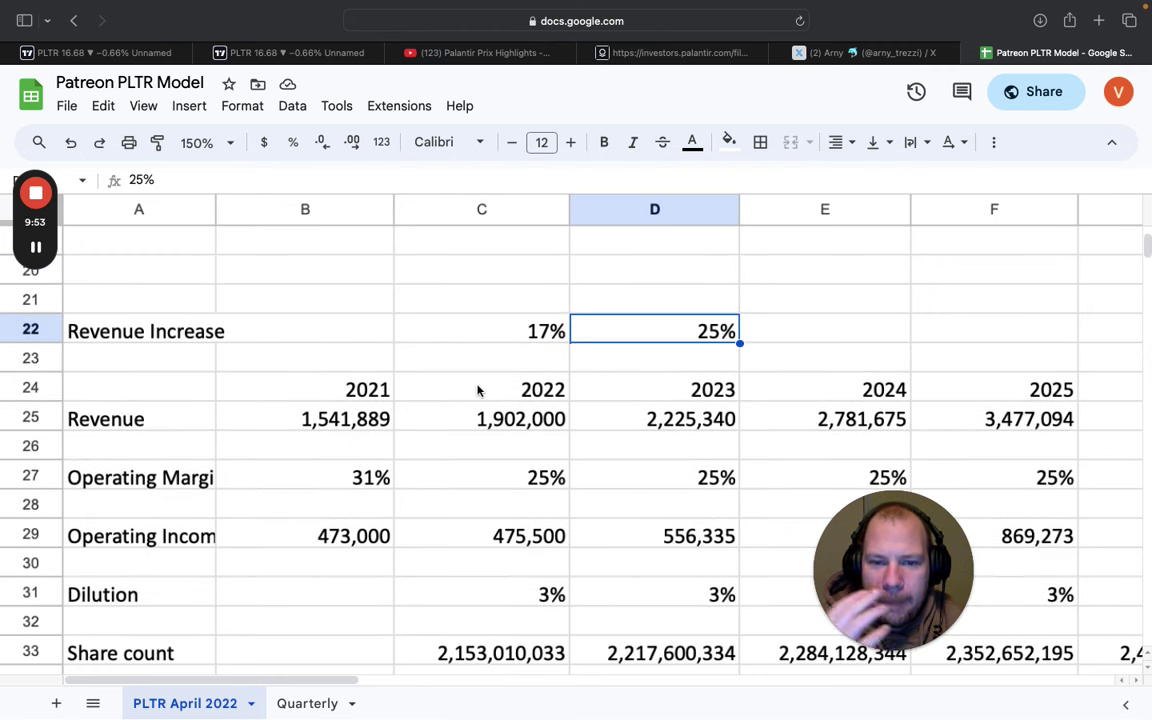
left_click(500, 334)
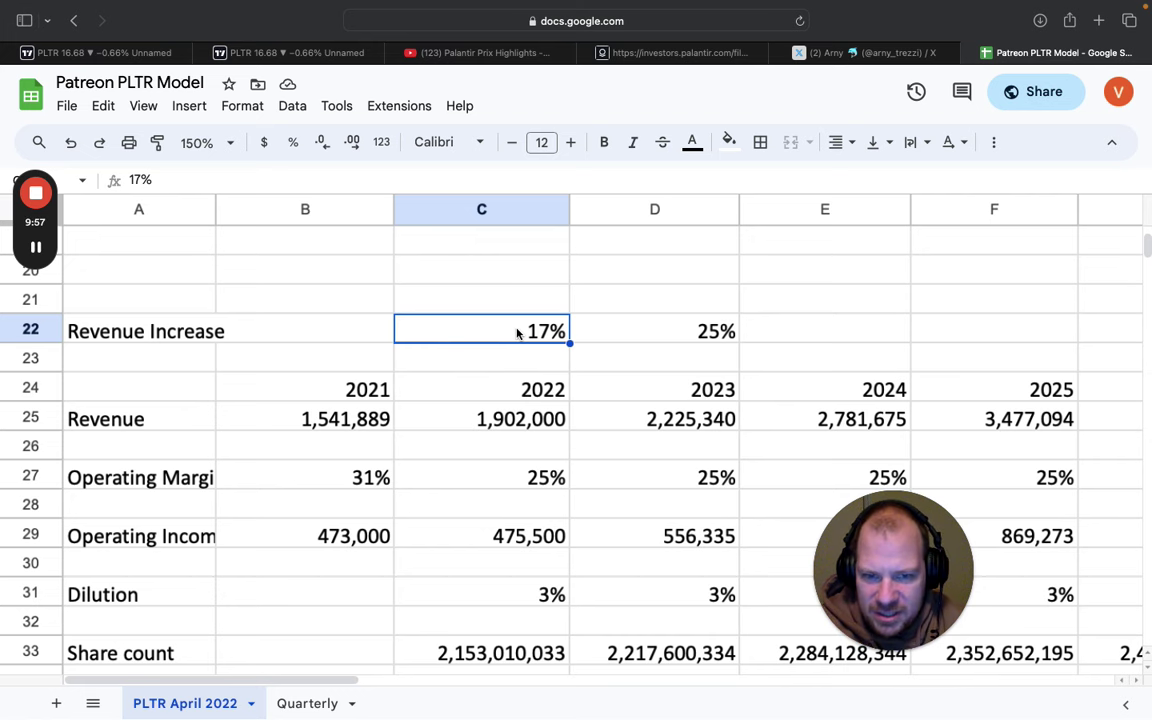
scroll(670, 345, "down", 1)
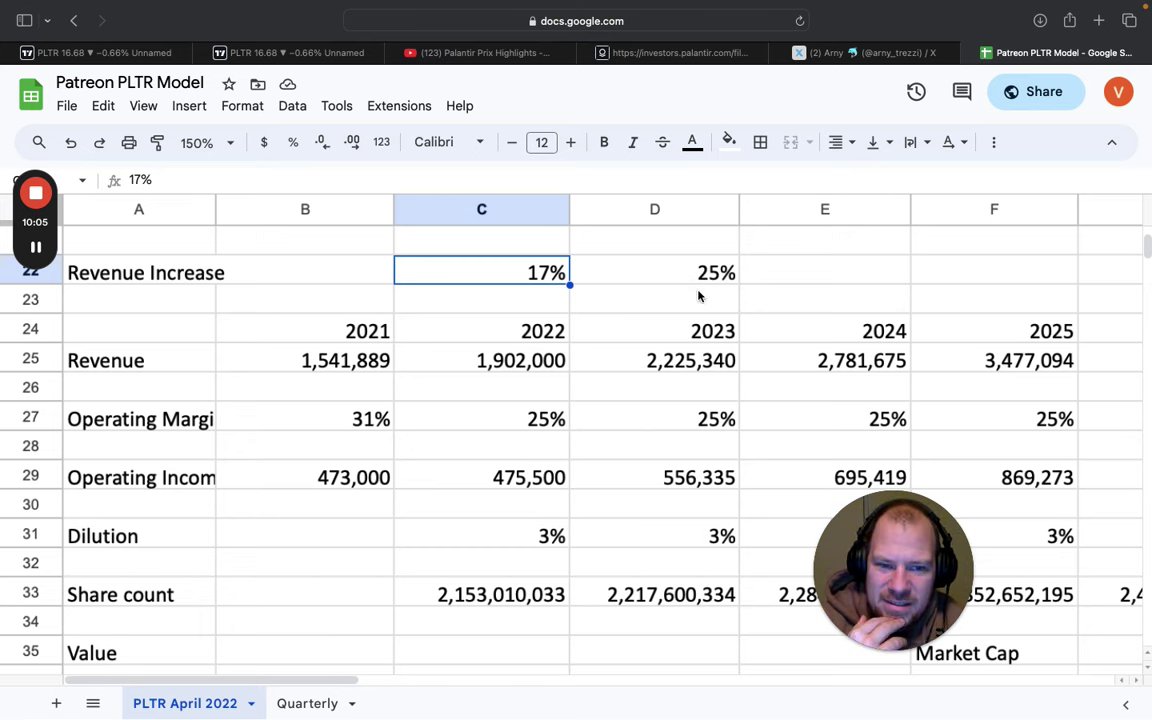
Switch to the X post and review the chart of Palantir's guided year-over-year revenue growth
left_click(860, 55)
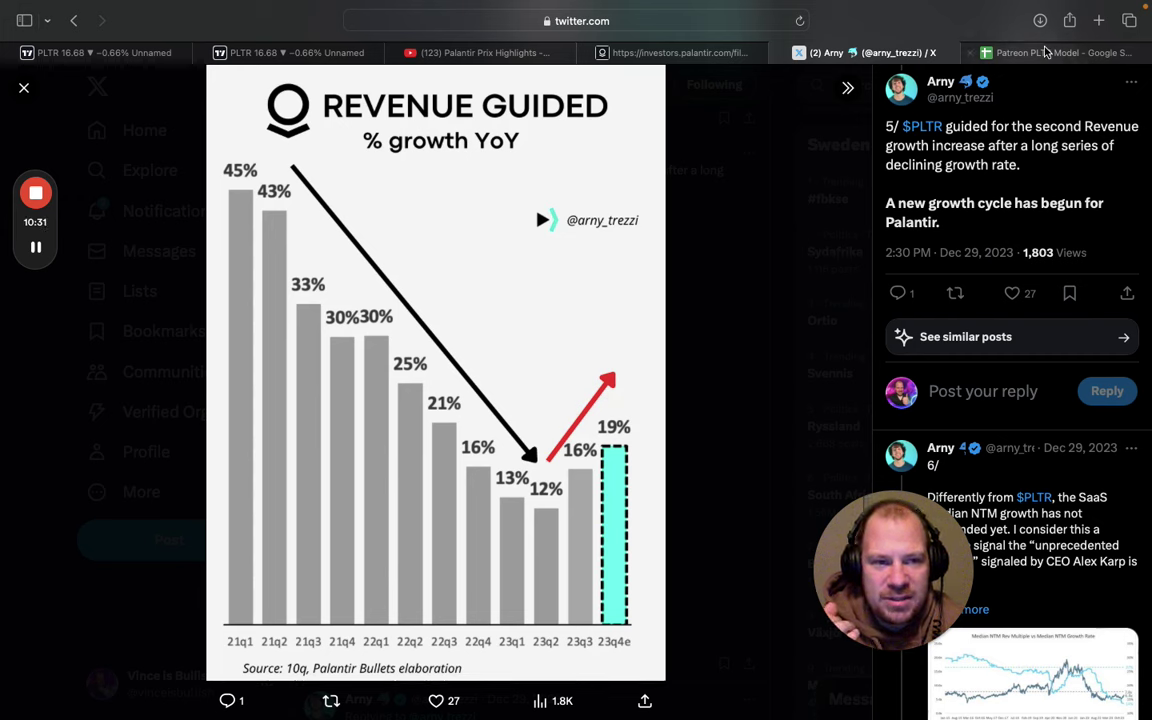
mouse_move(1046, 52)
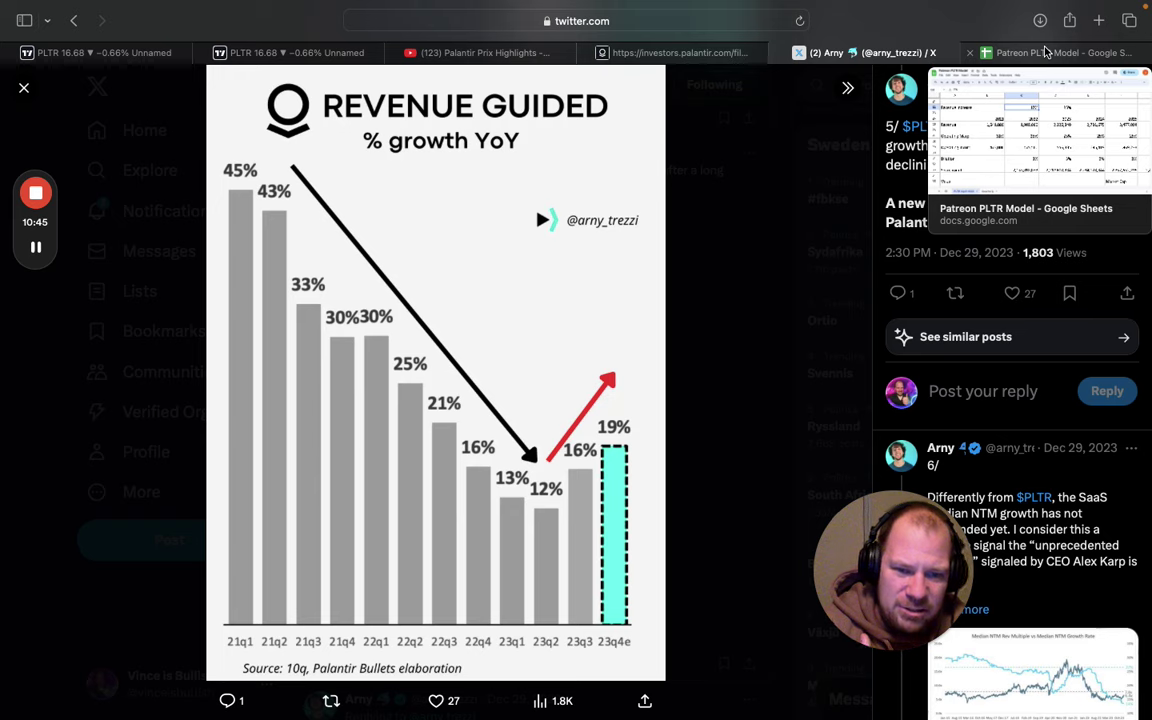
Return to the Patreon PLTR Model and inspect the revenue increase assumption in cell D22 with the yearly revenue projections through 2030
left_click(1045, 52)
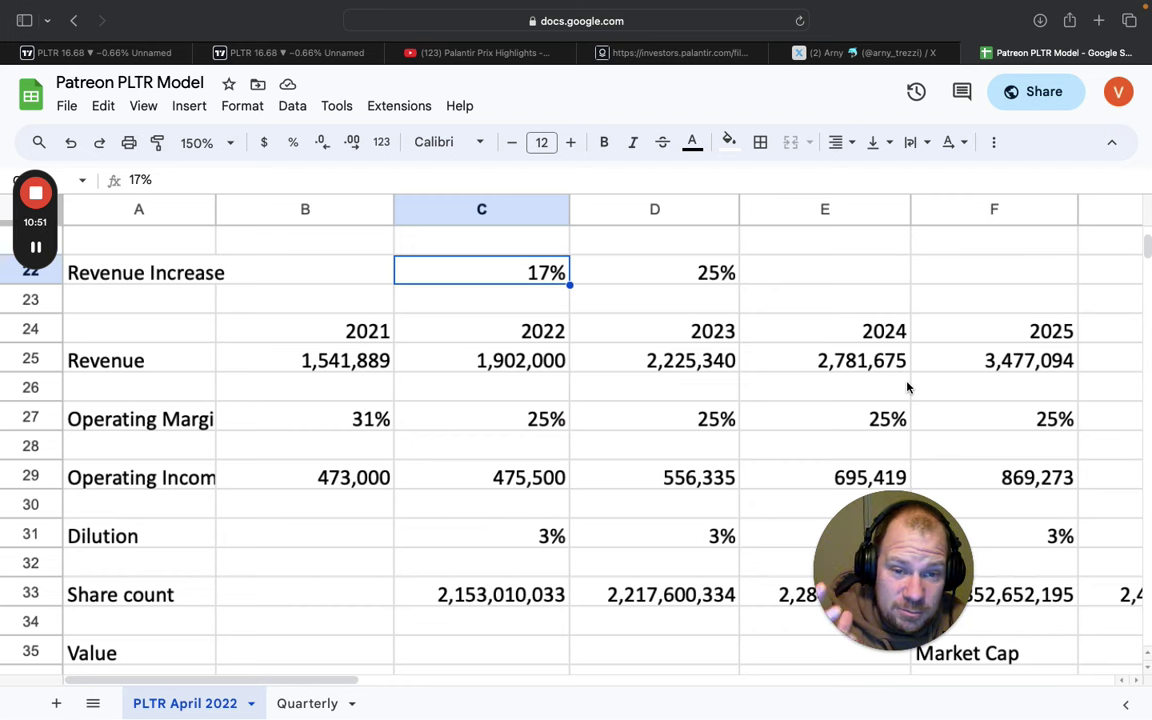
left_click(666, 272)
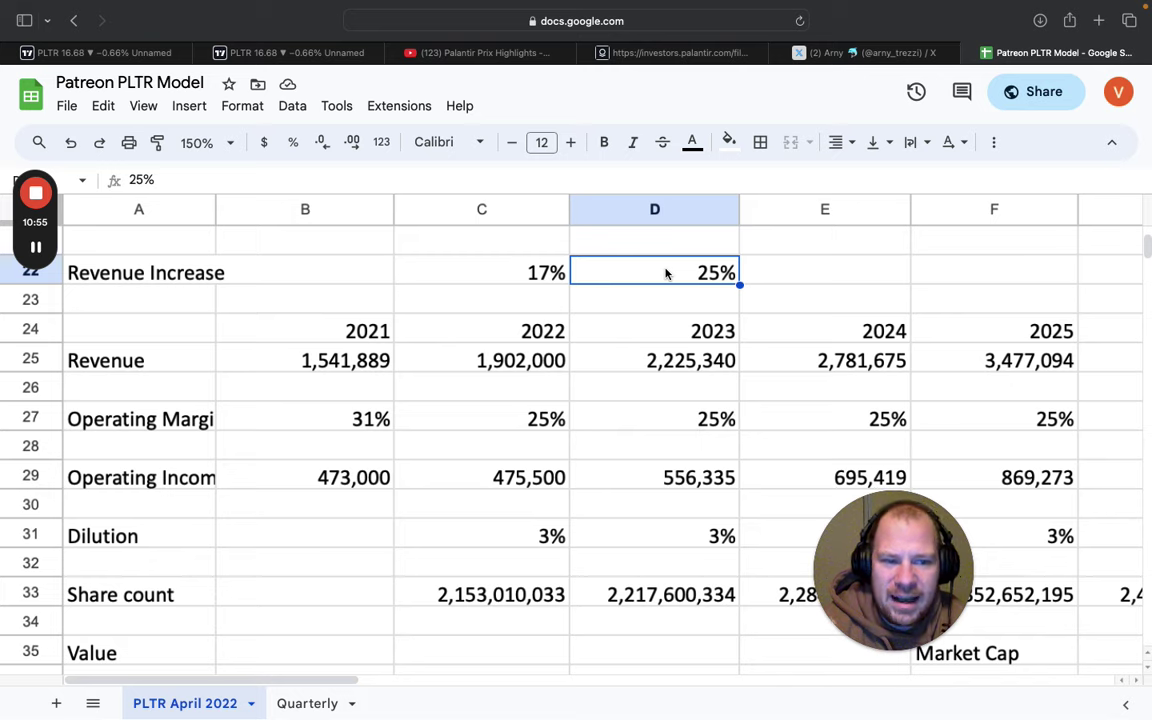
scroll(700, 320, "right", 15)
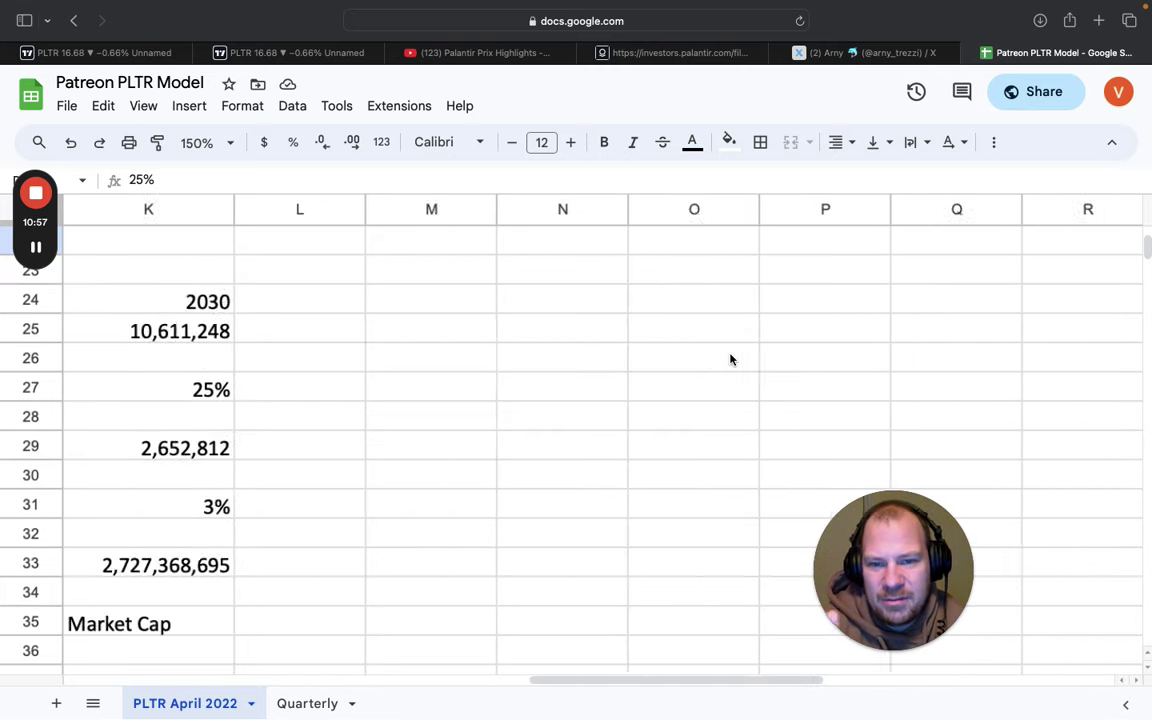
scroll(730, 360, "left", 9)
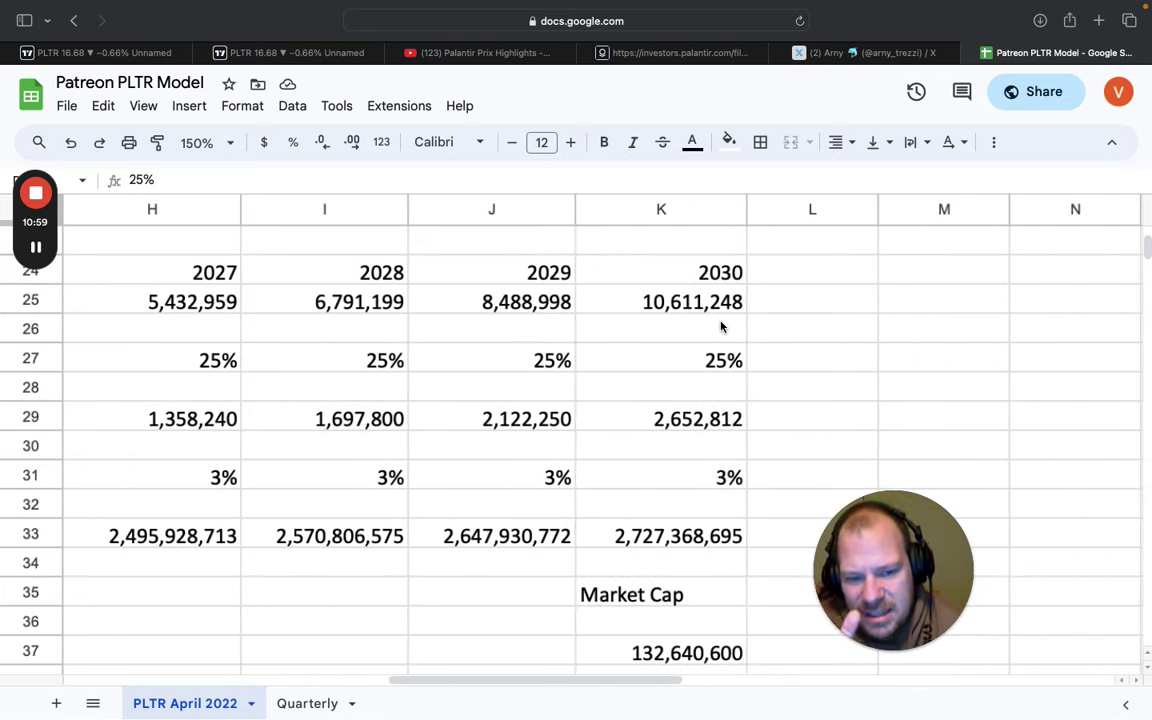
scroll(720, 326, "left", 10)
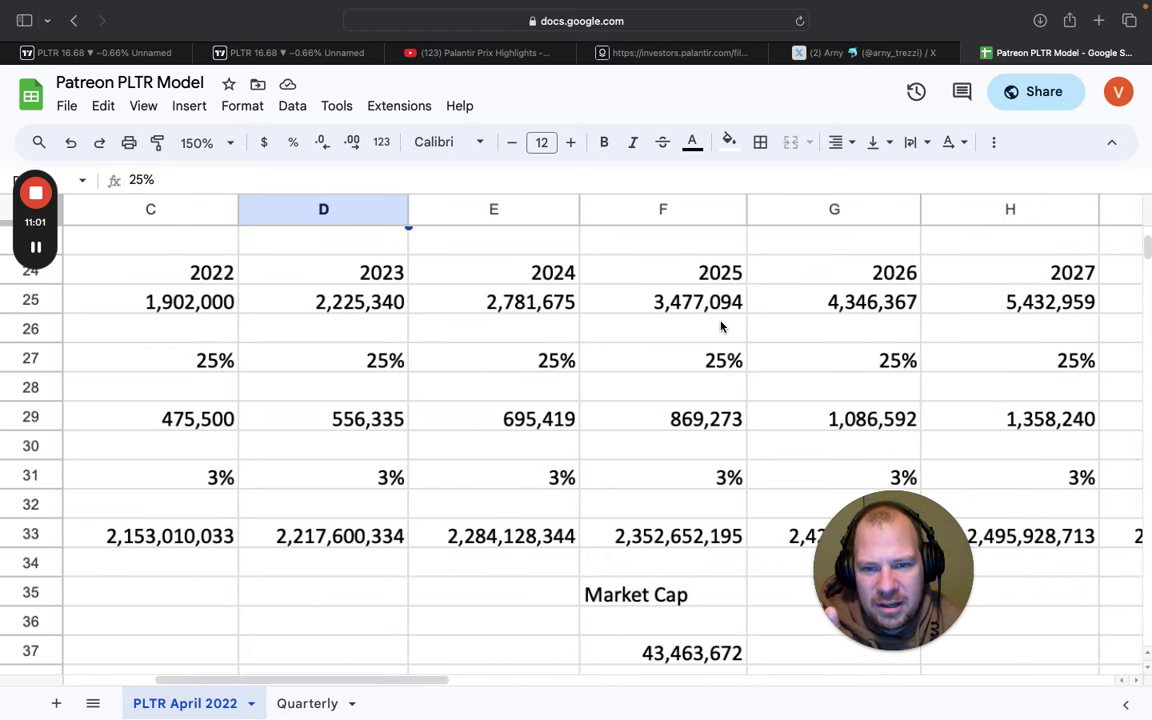
scroll(720, 326, "up", 2)
scroll(720, 326, "left", 4)
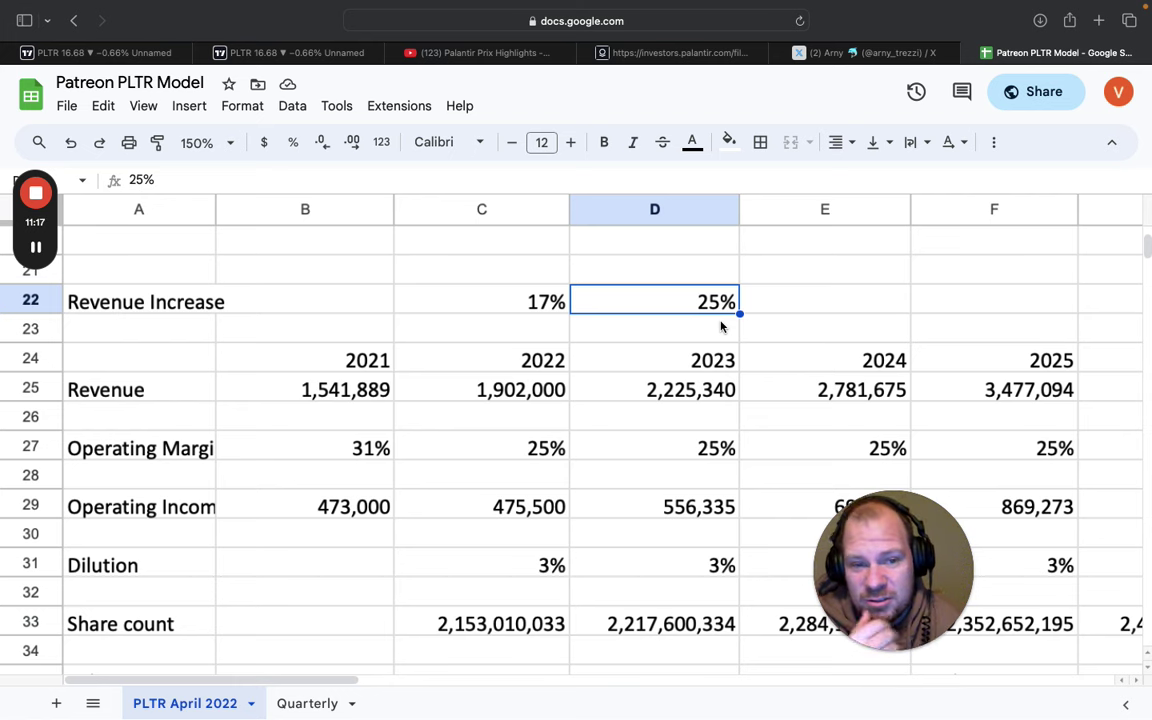
scroll(720, 326, "down", 1)
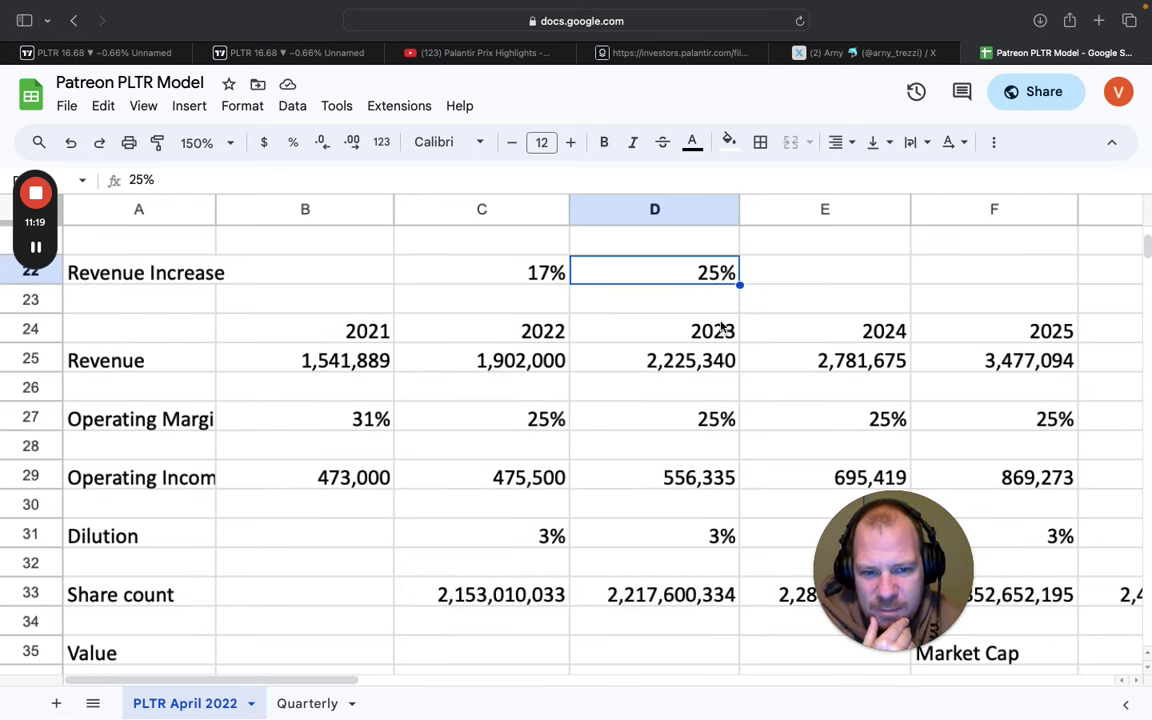
Inspect the 2023 operating margin in cell D27, and check it against the Q4 and FY 2023 guidance in the Palantir PDF
left_click(673, 430)
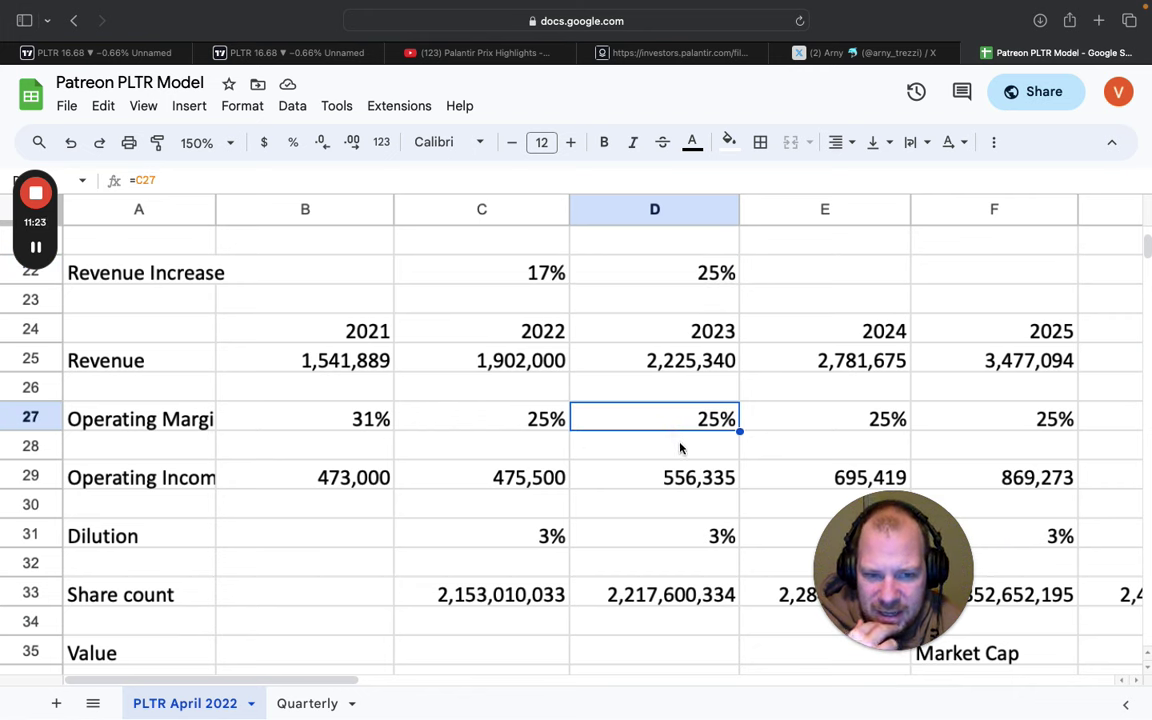
left_click(670, 52)
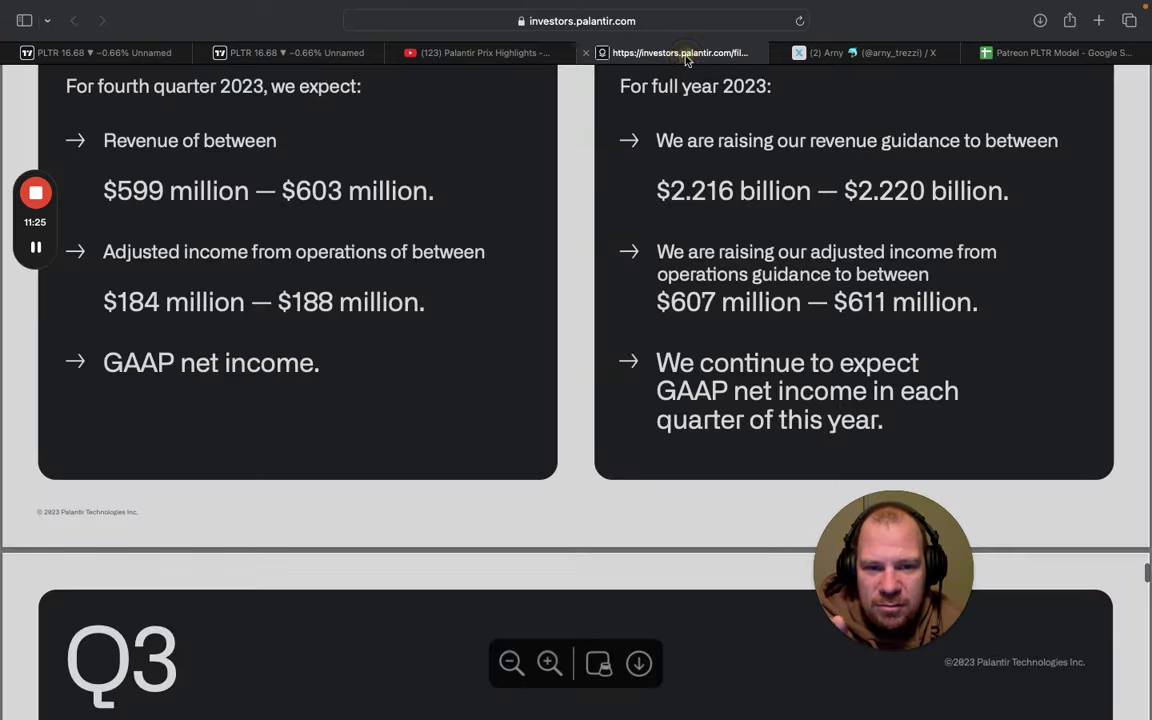
scroll(737, 232, "up", 3)
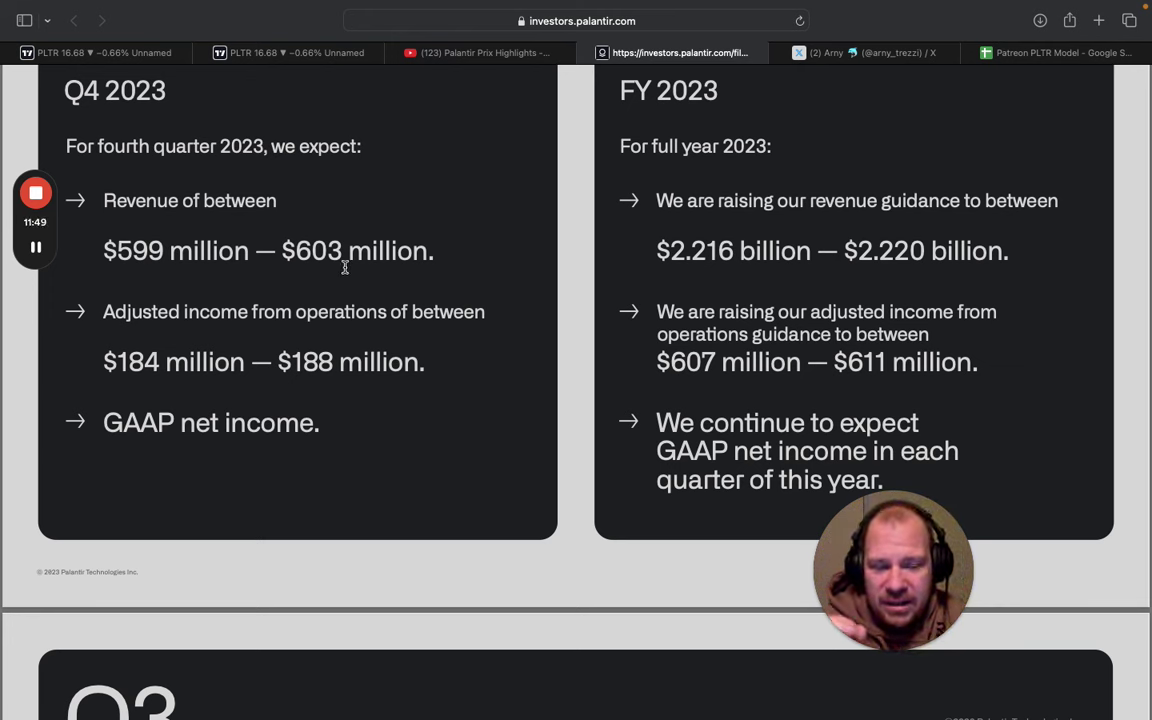
Go back to the Patreon PLTR Model and review the operating margin, operating income, dilution and share count projections across the years
left_click(1082, 70)
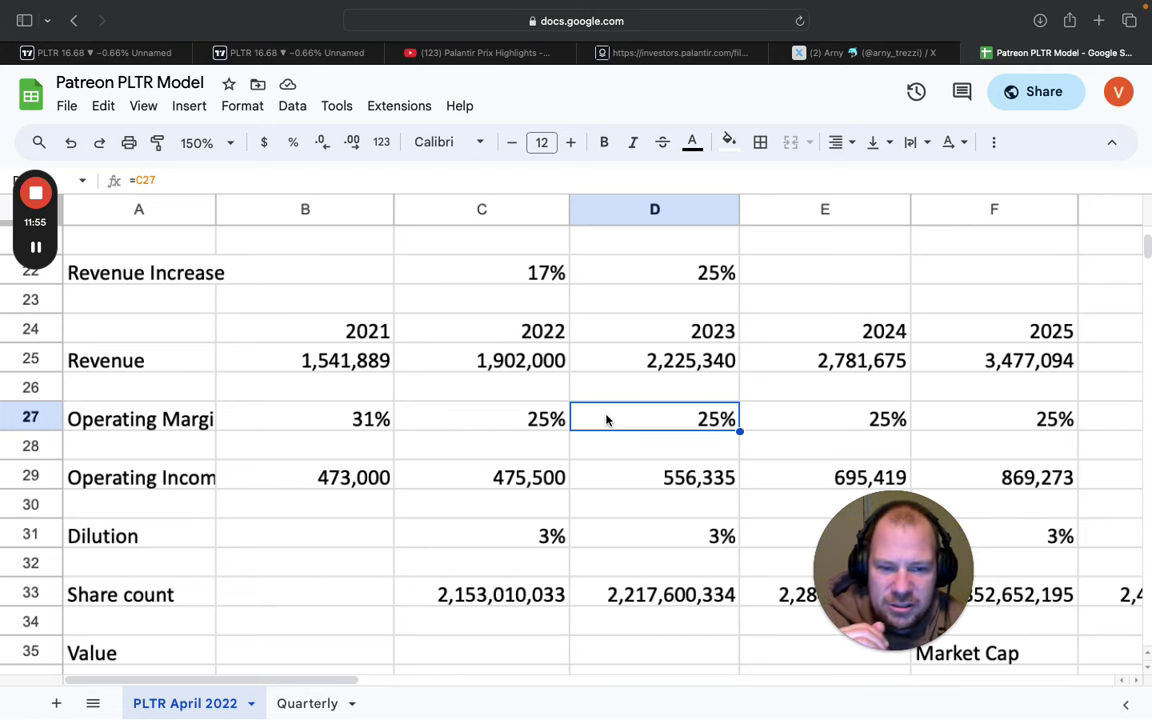
scroll(606, 420, "down", 2)
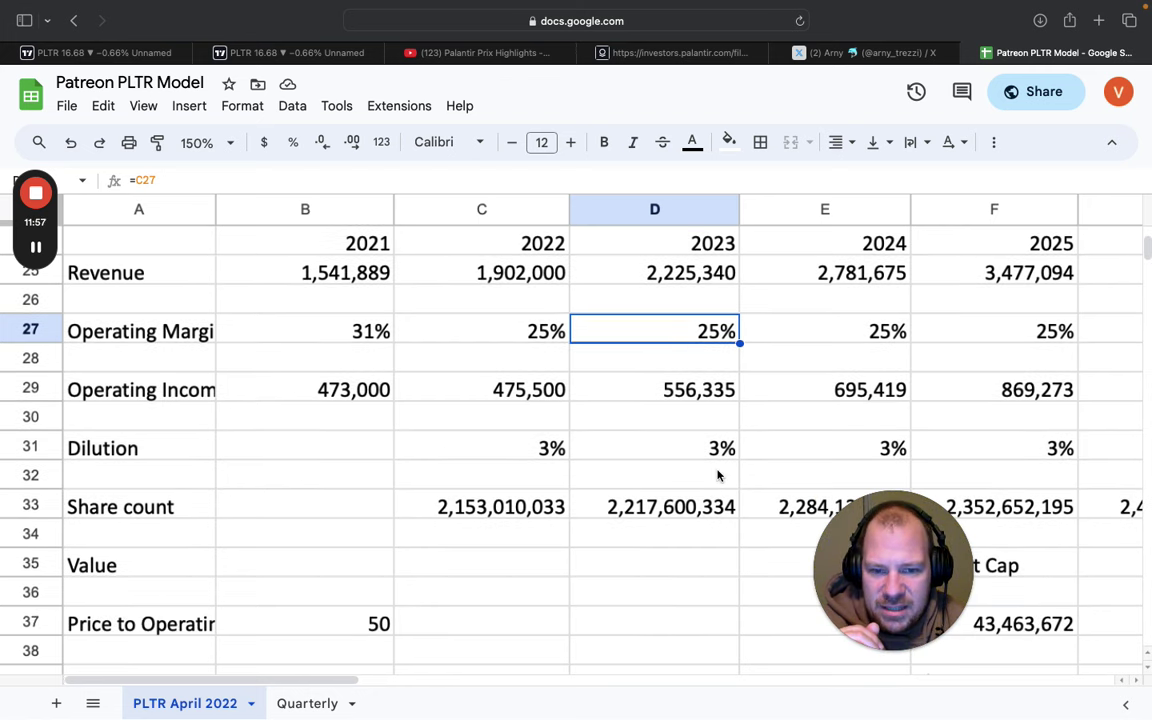
scroll(818, 480, "down", 1)
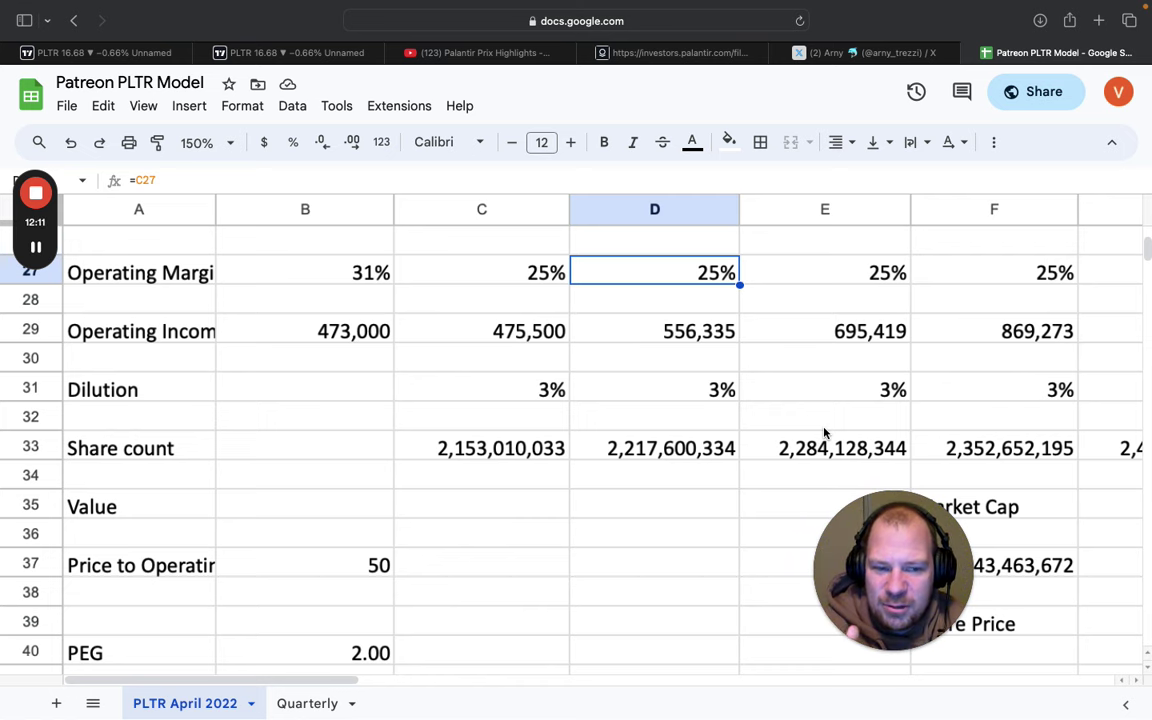
scroll(824, 432, "down", 1)
scroll(824, 432, "up", 1)
scroll(824, 432, "right", 5)
scroll(824, 432, "up", 2)
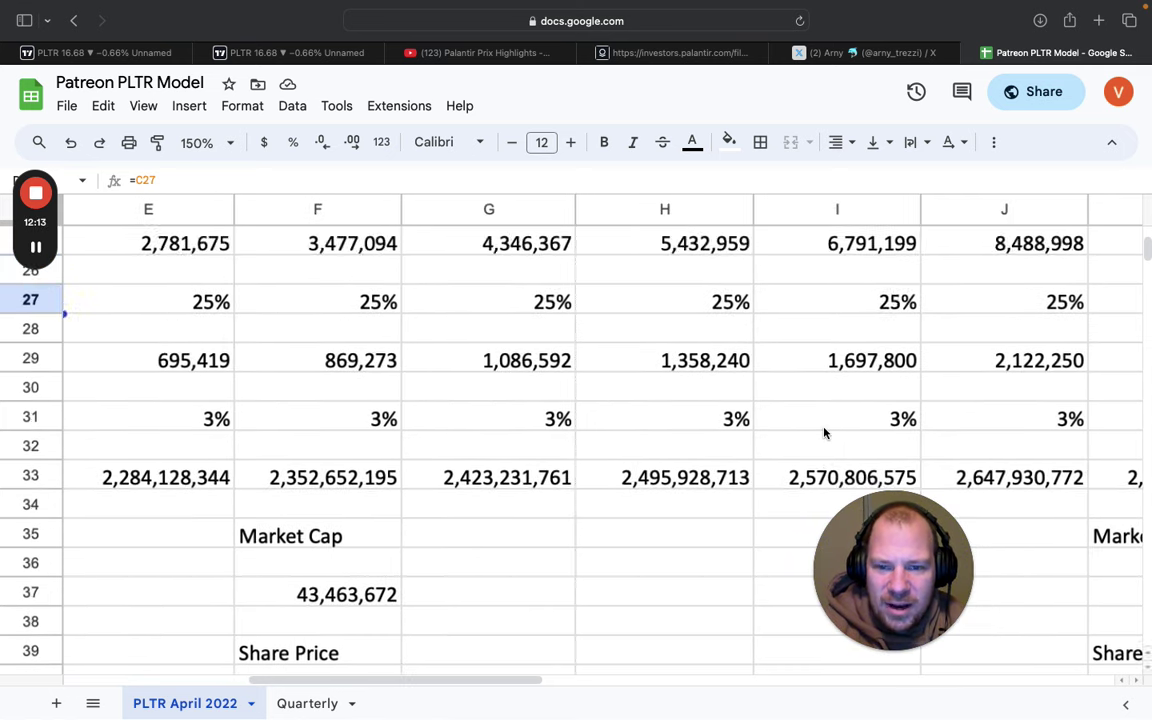
scroll(824, 432, "left", 4)
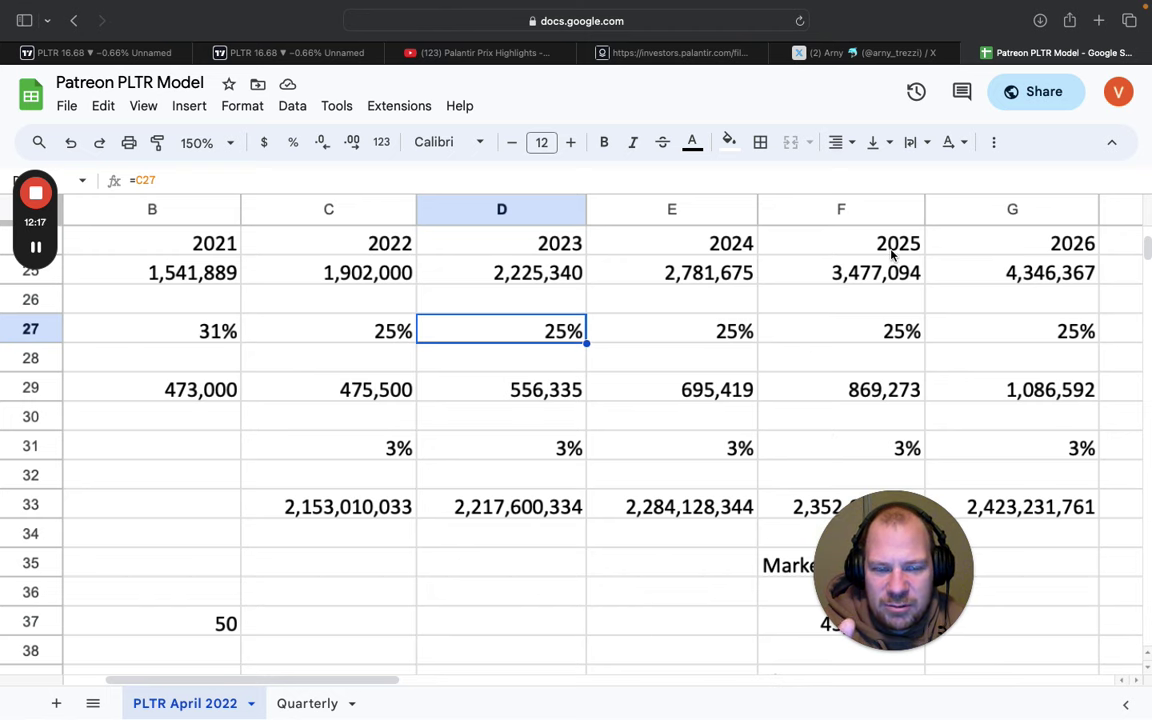
scroll(886, 250, "right", 5)
scroll(890, 254, "up", 1)
scroll(891, 255, "left", 6)
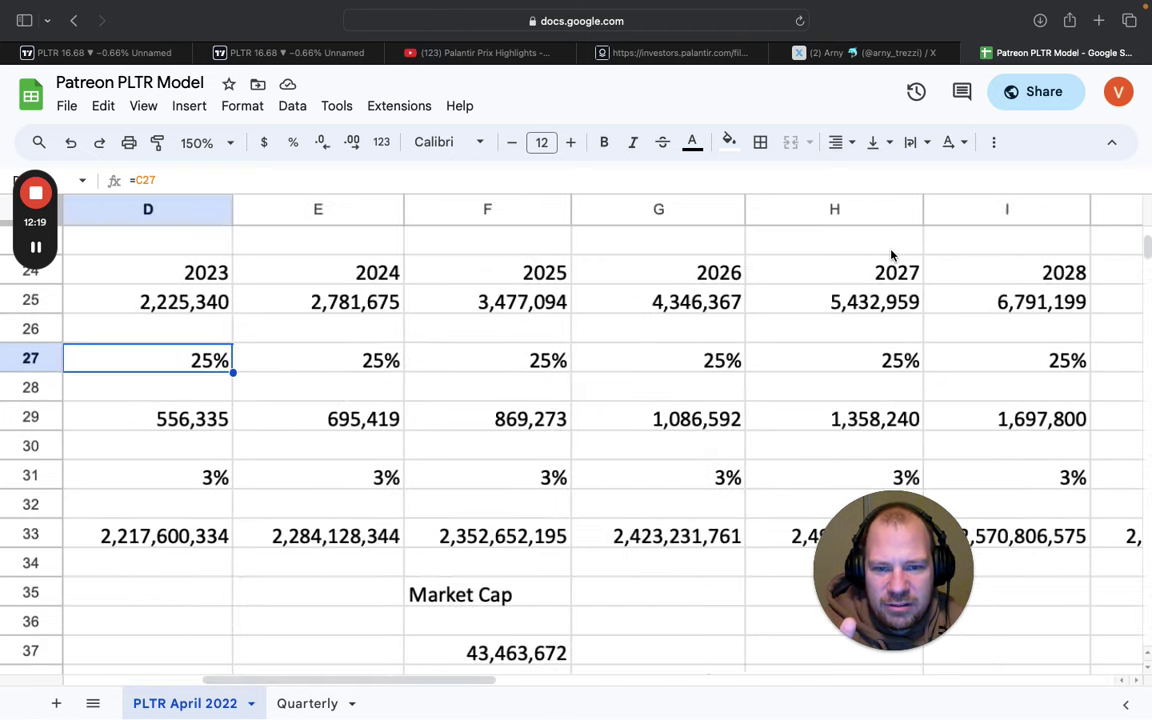
scroll(849, 349, "down", 1)
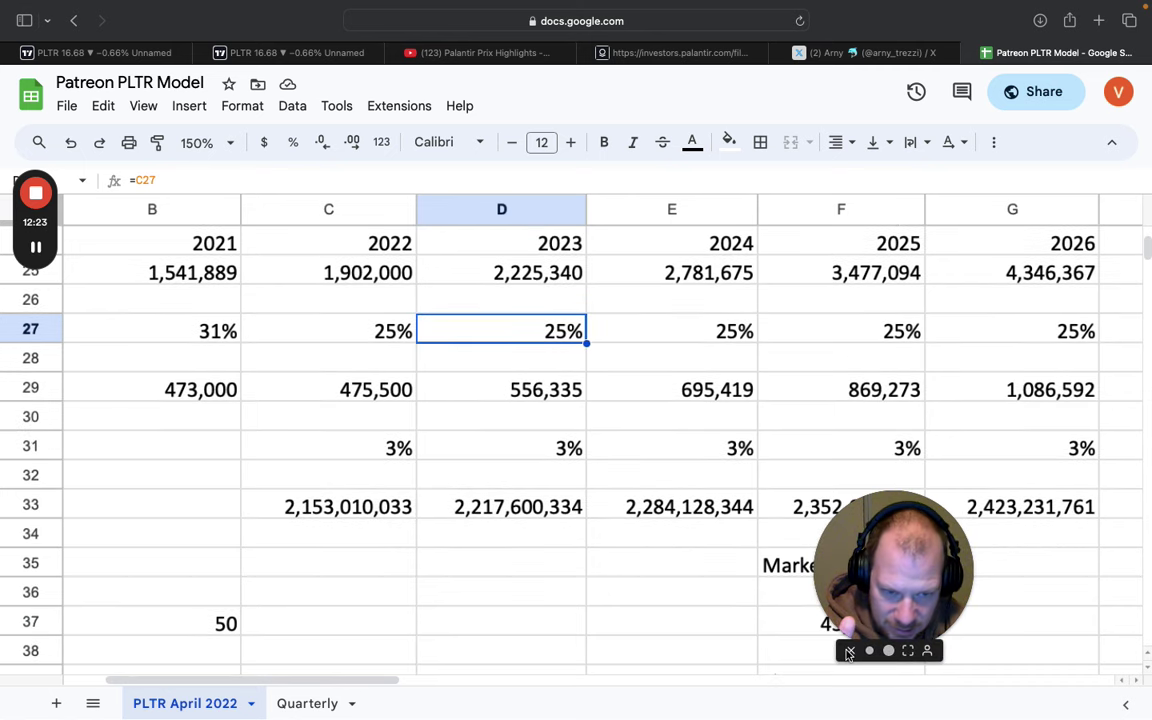
Examine the 2025 operating income and market cap, and inspect the share price formula in cell F41
left_click(855, 650)
scroll(908, 571, "down", 5)
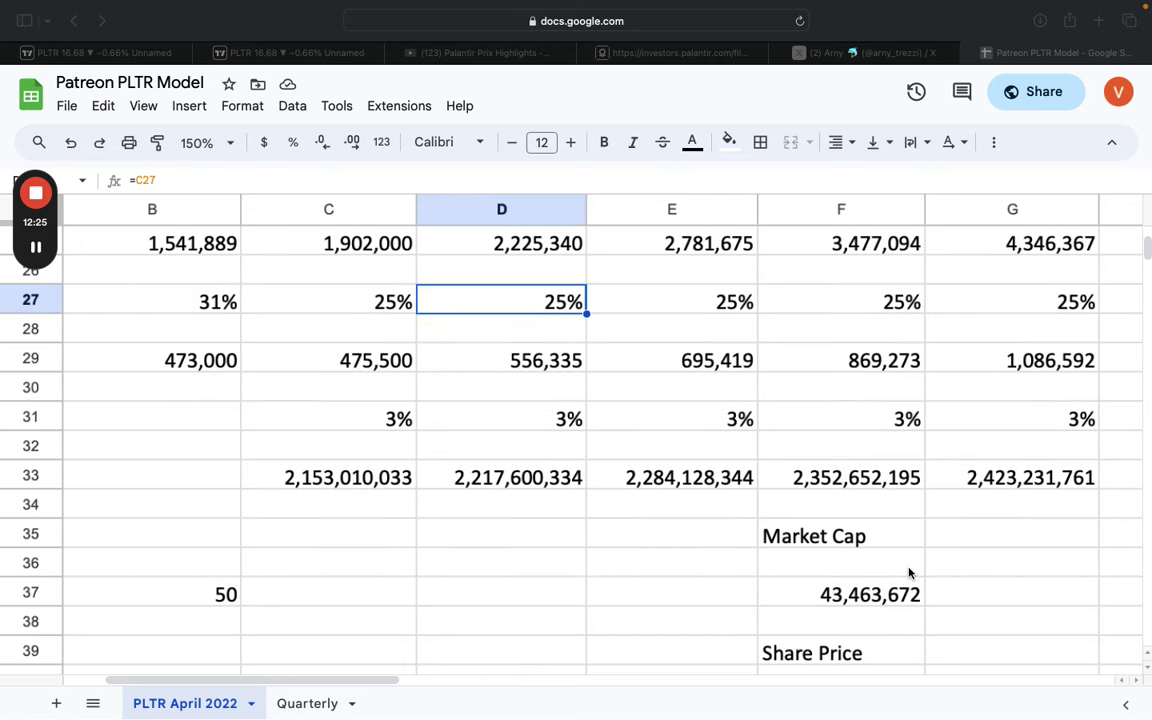
scroll(903, 474, "up", 3)
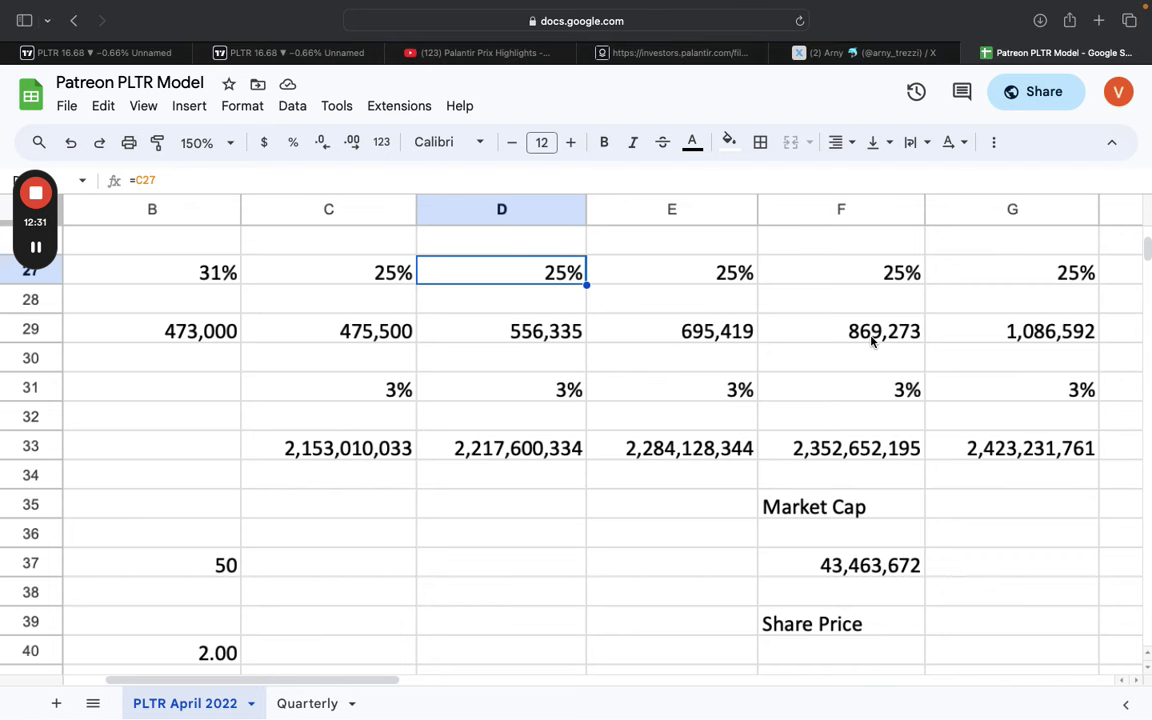
scroll(870, 341, "down", 4)
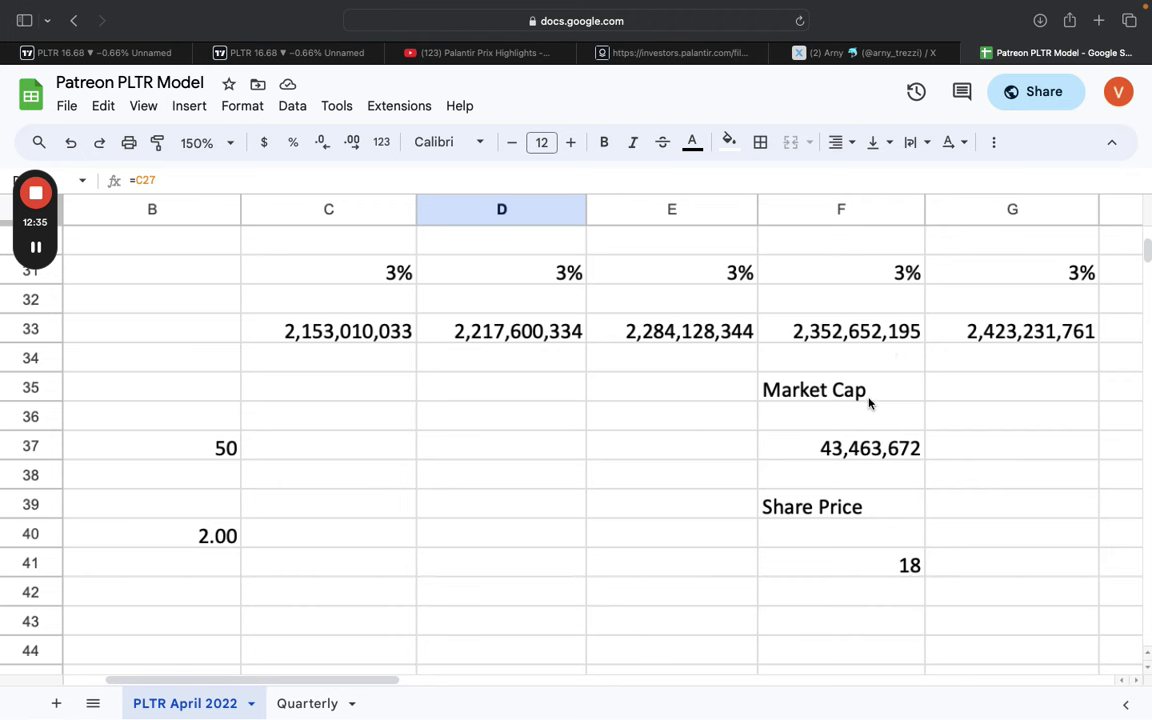
scroll(869, 400, "down", 2)
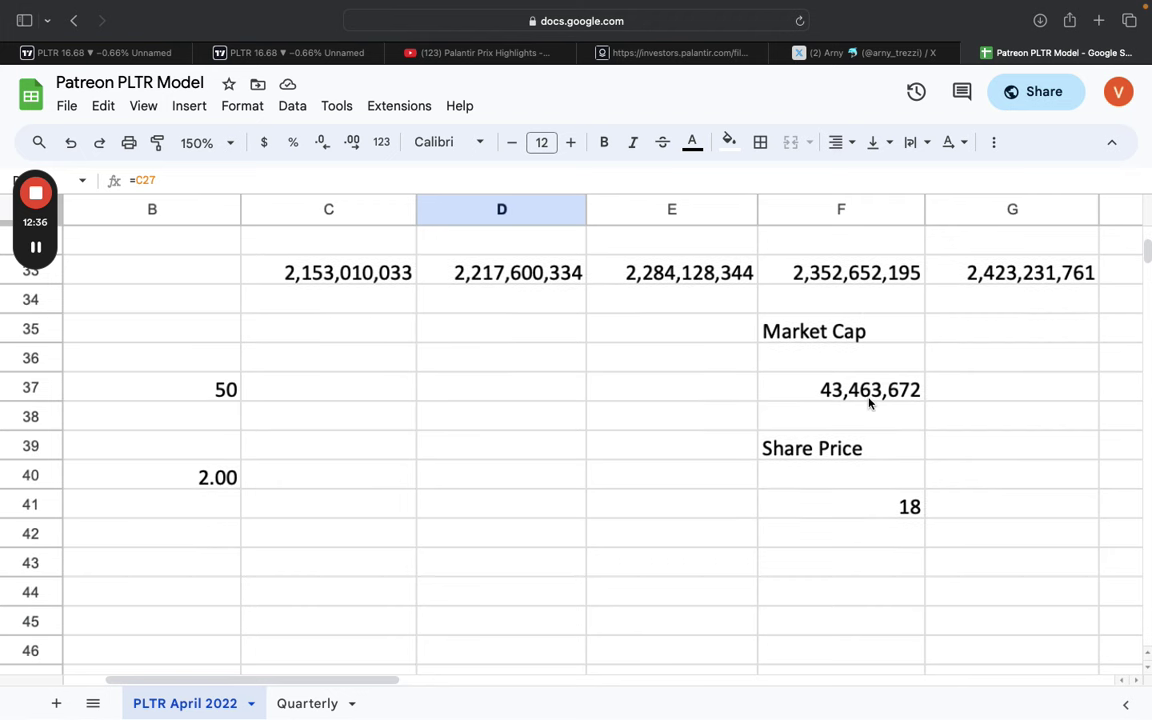
left_click(900, 511)
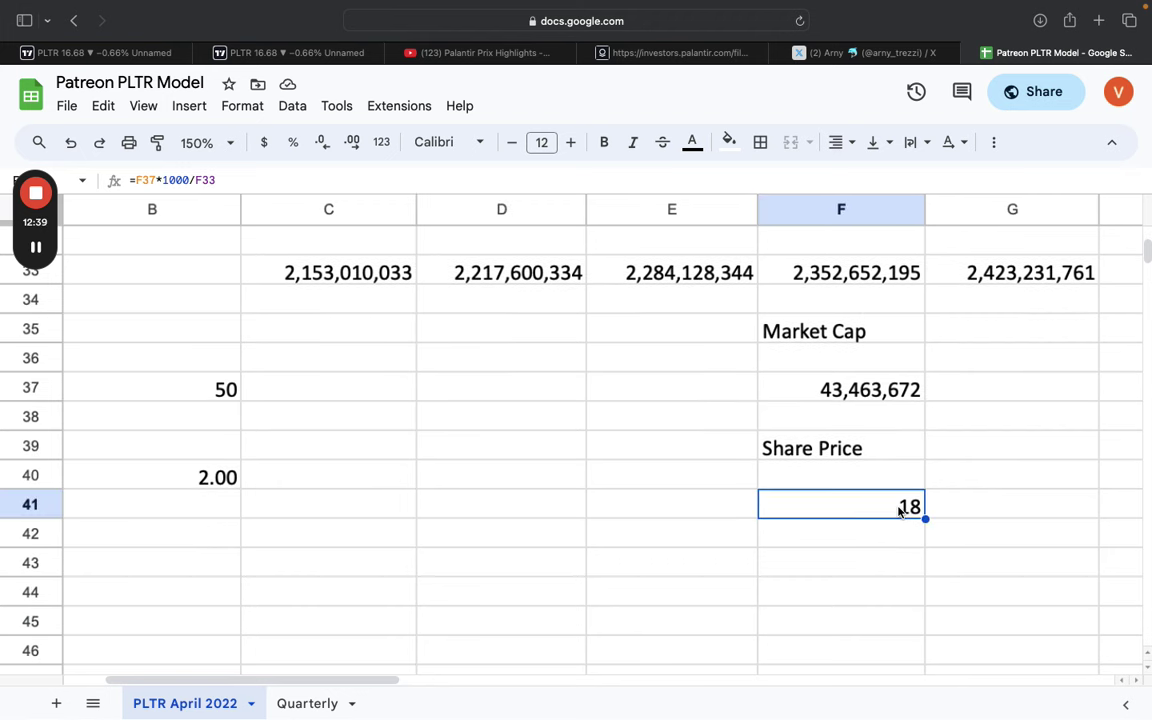
Review the "Should I invest?" section and inspect the formula in cell F48 for the 20% return entry price
scroll(900, 511, "down", 3)
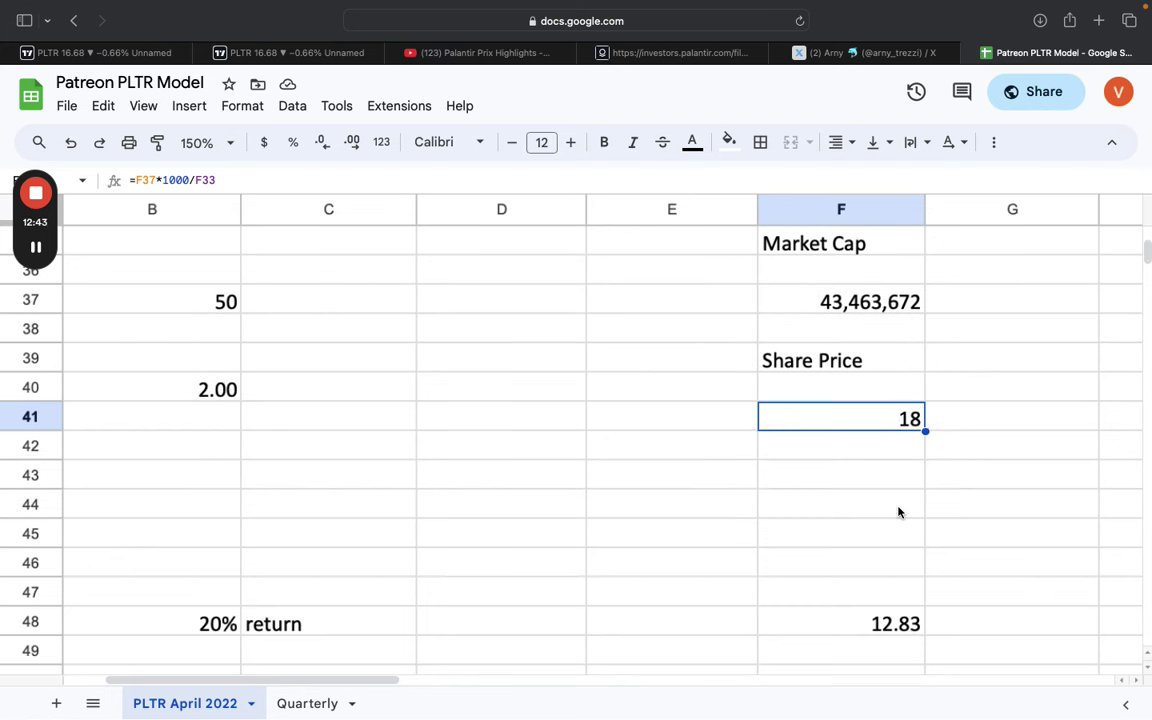
scroll(598, 592, "left", 2)
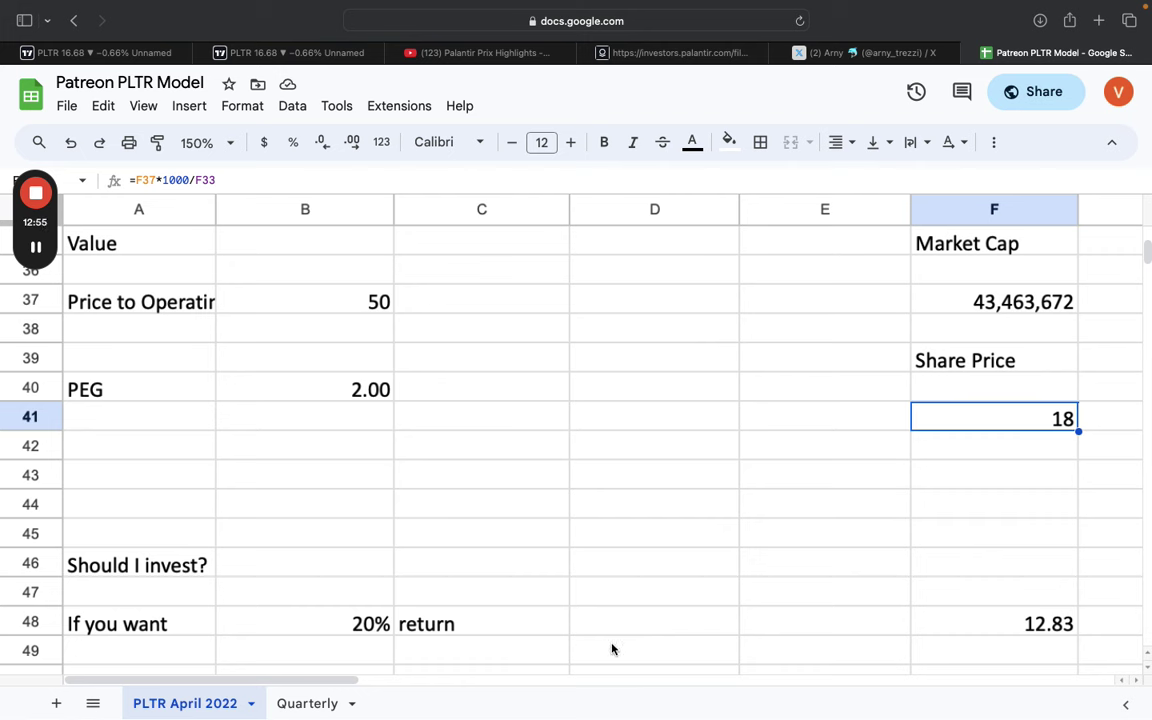
left_click(987, 633)
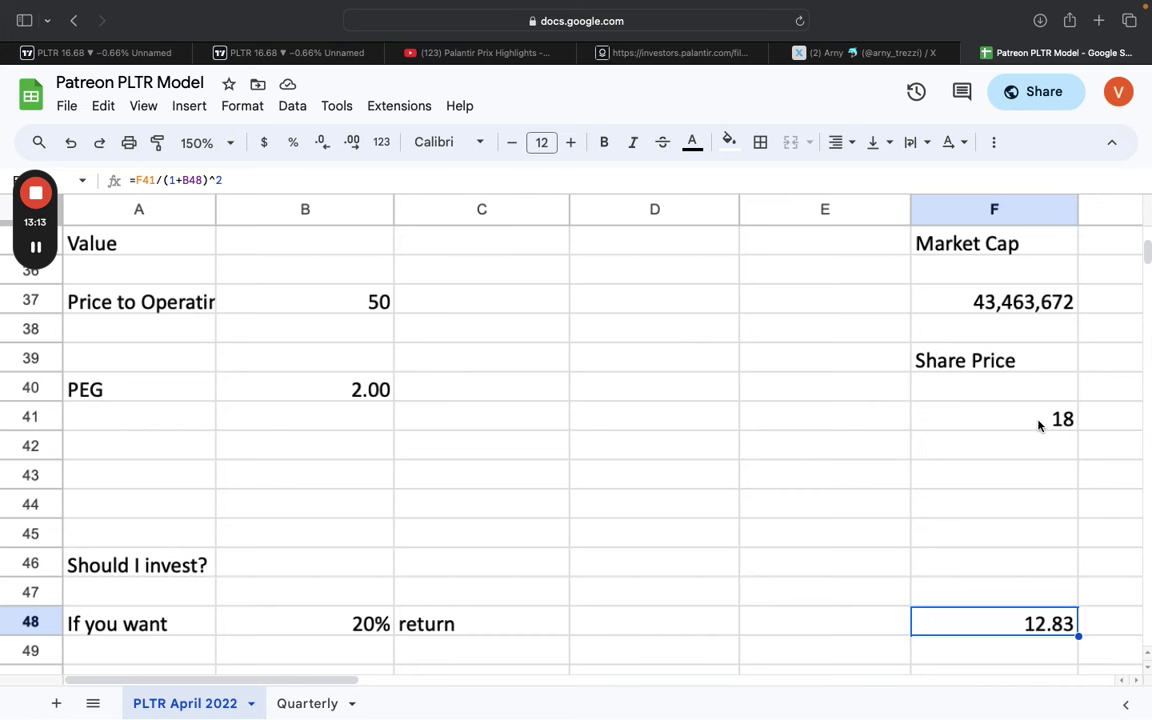
Examine the projections for 2026 to 2030, including the 2030 operating income, market cap and share price in column K
scroll(1038, 426, "right", 10)
scroll(1038, 426, "up", 3)
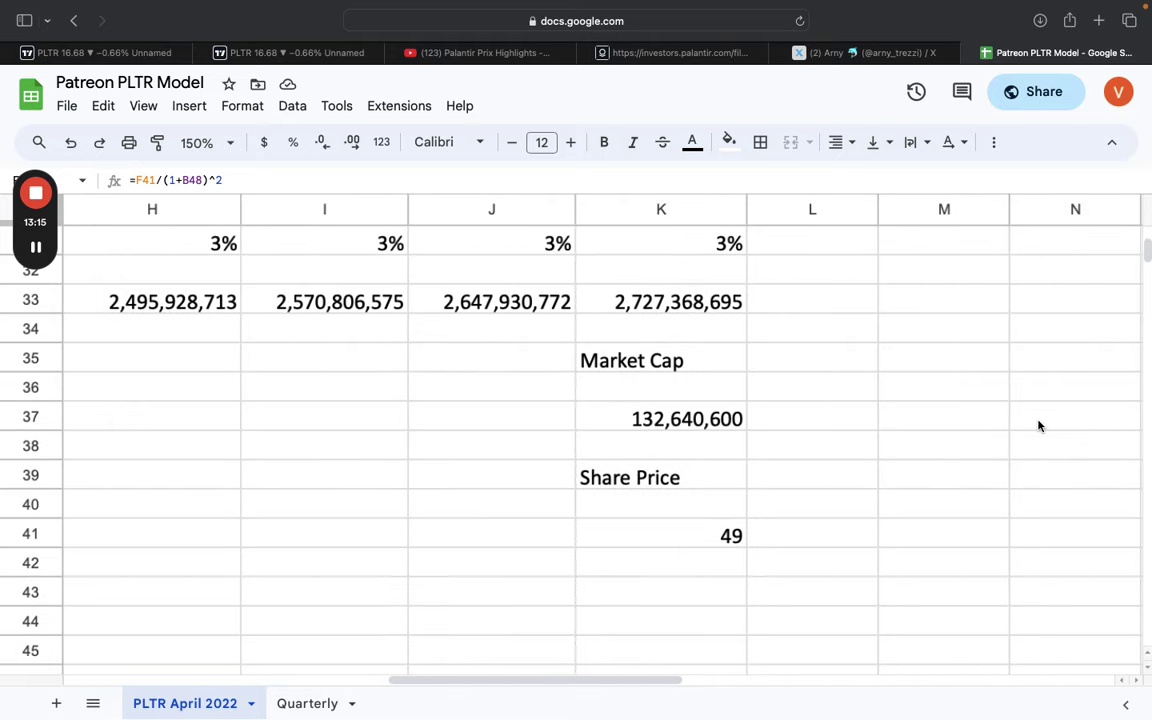
scroll(1038, 426, "up", 4)
scroll(1038, 426, "left", 3)
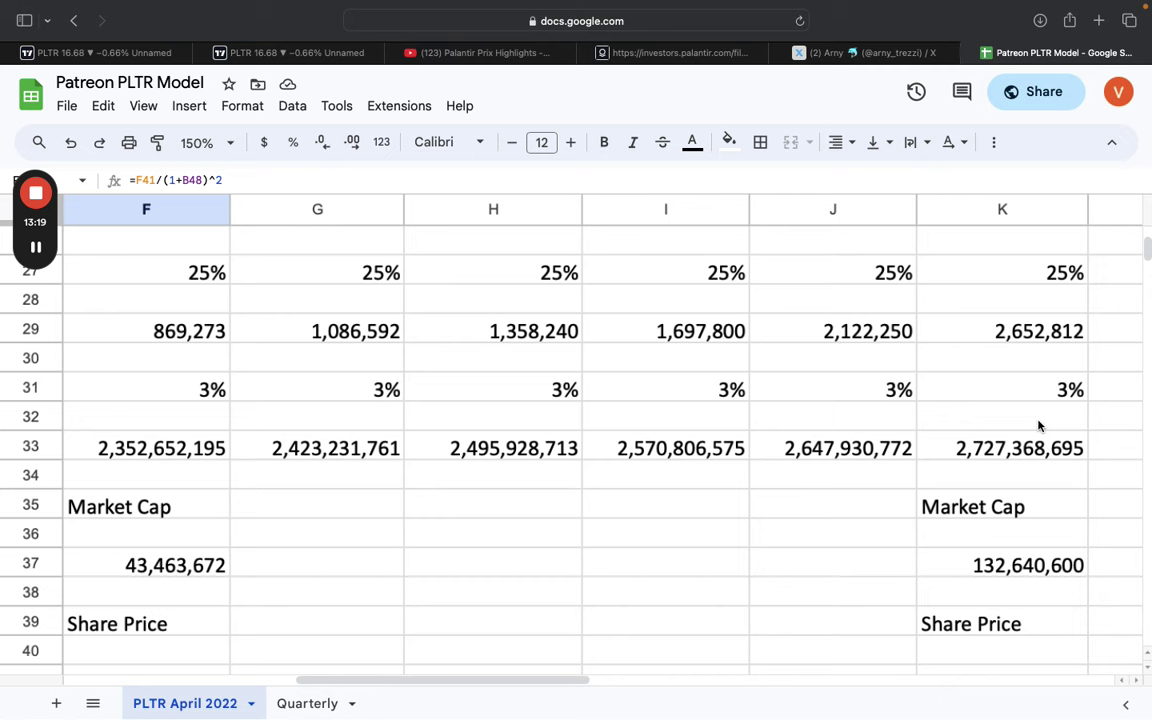
scroll(1038, 426, "right", 3)
scroll(1038, 426, "up", 1)
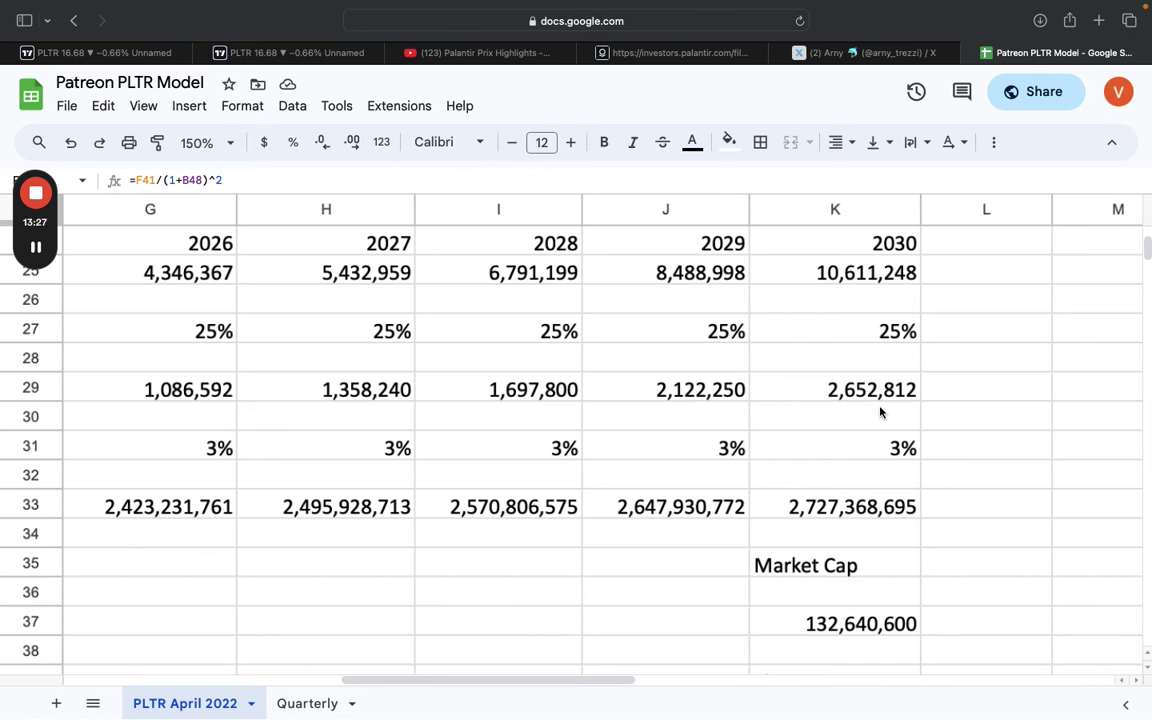
scroll(864, 432, "down", 5)
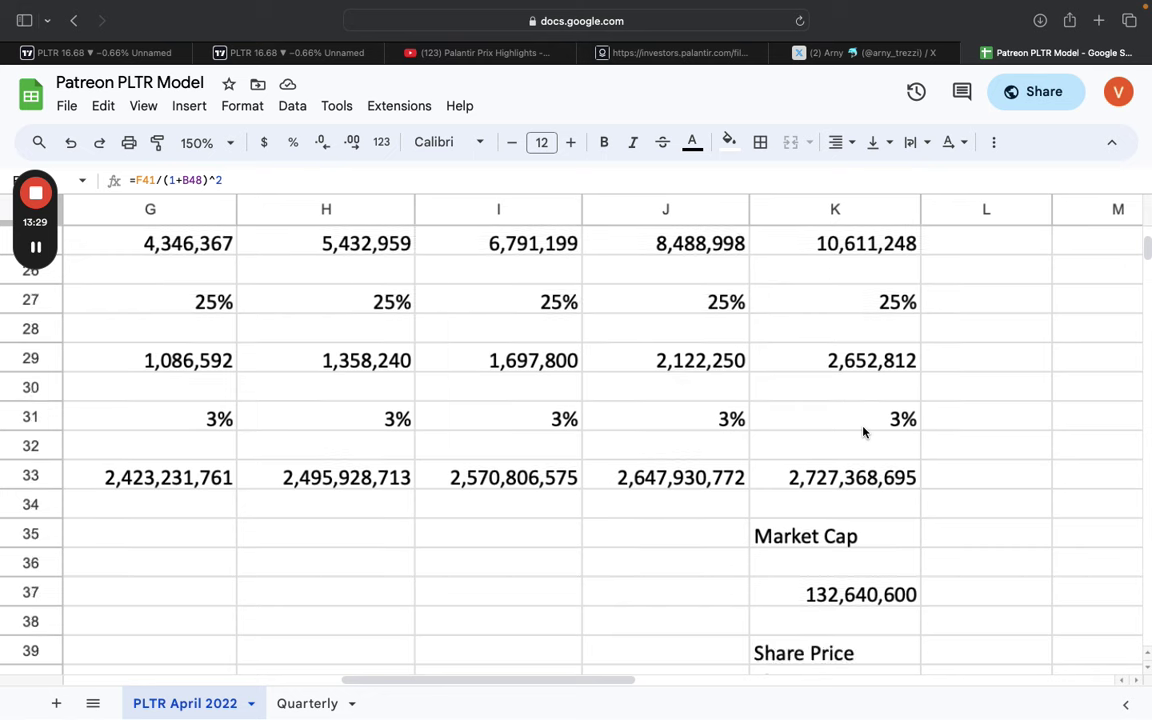
scroll(864, 432, "down", 1)
scroll(864, 432, "left", 2)
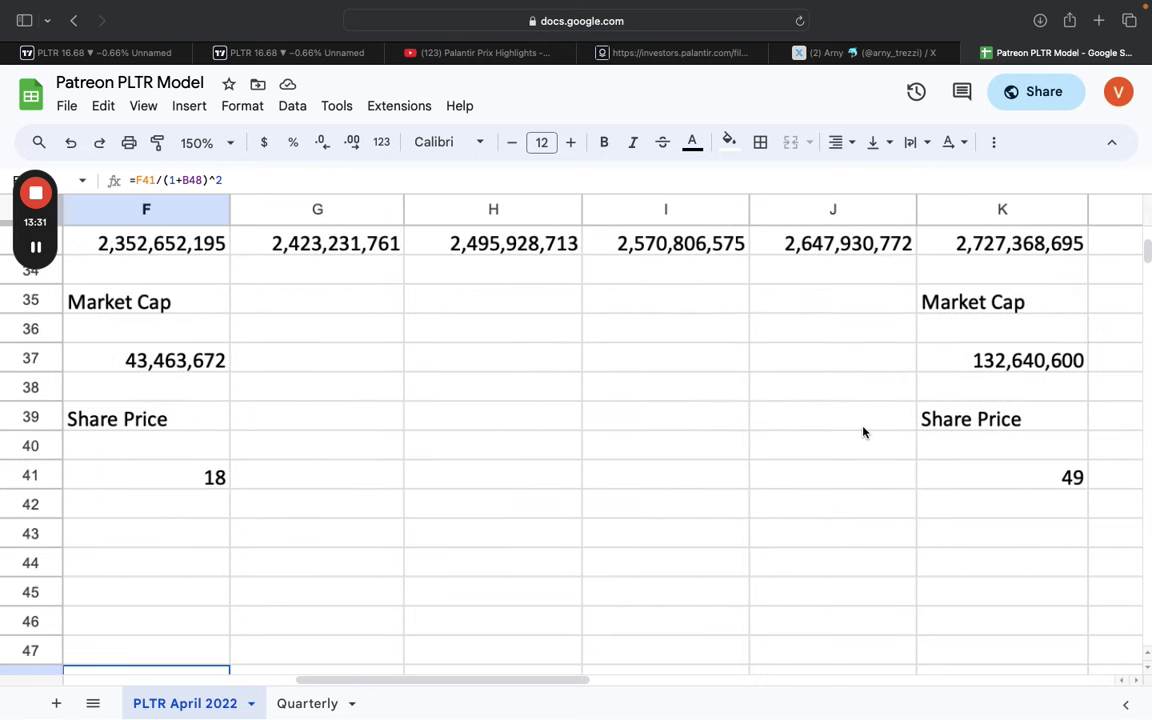
scroll(864, 432, "right", 2)
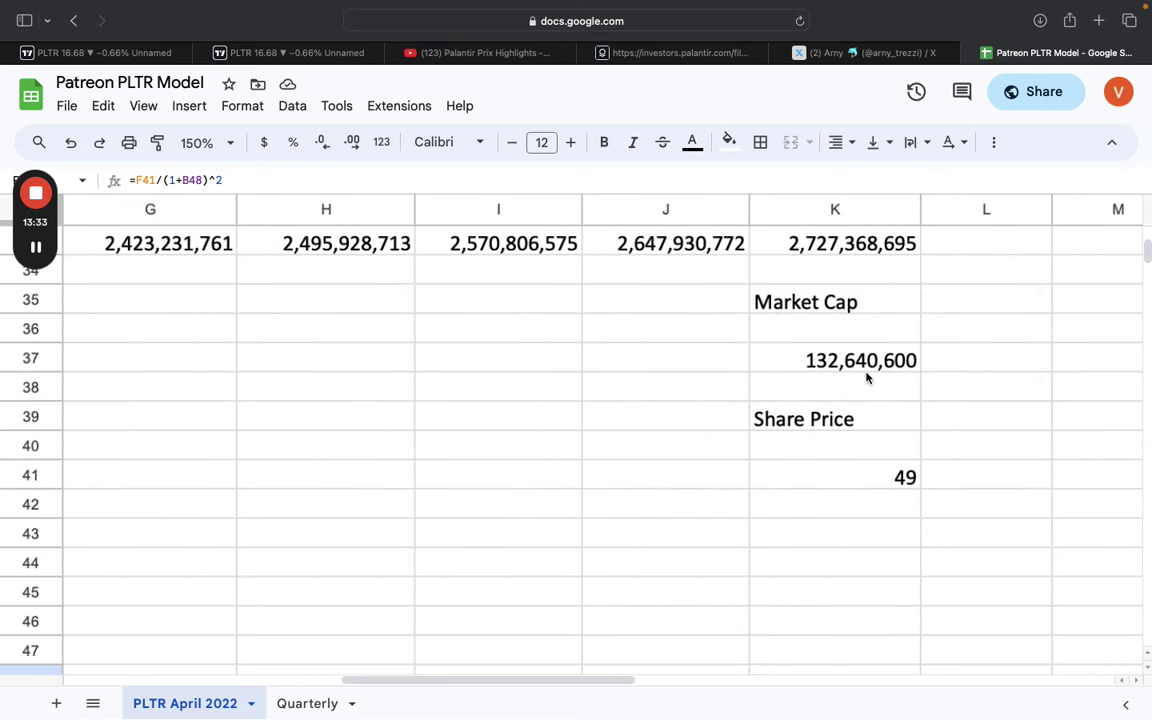
Compare the 2025 share price and 20% return entry price with the 2030 market cap and share price
scroll(866, 377, "up", 1)
scroll(866, 377, "left", 6)
scroll(866, 377, "down", 2)
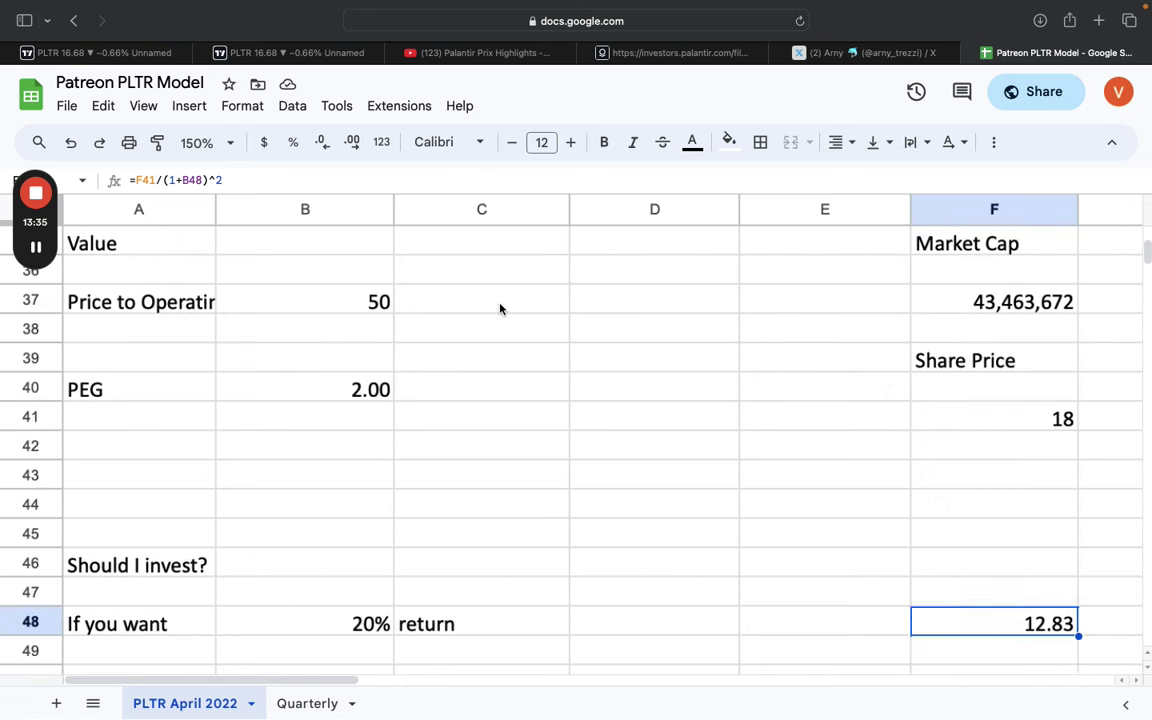
scroll(959, 342, "right", 2)
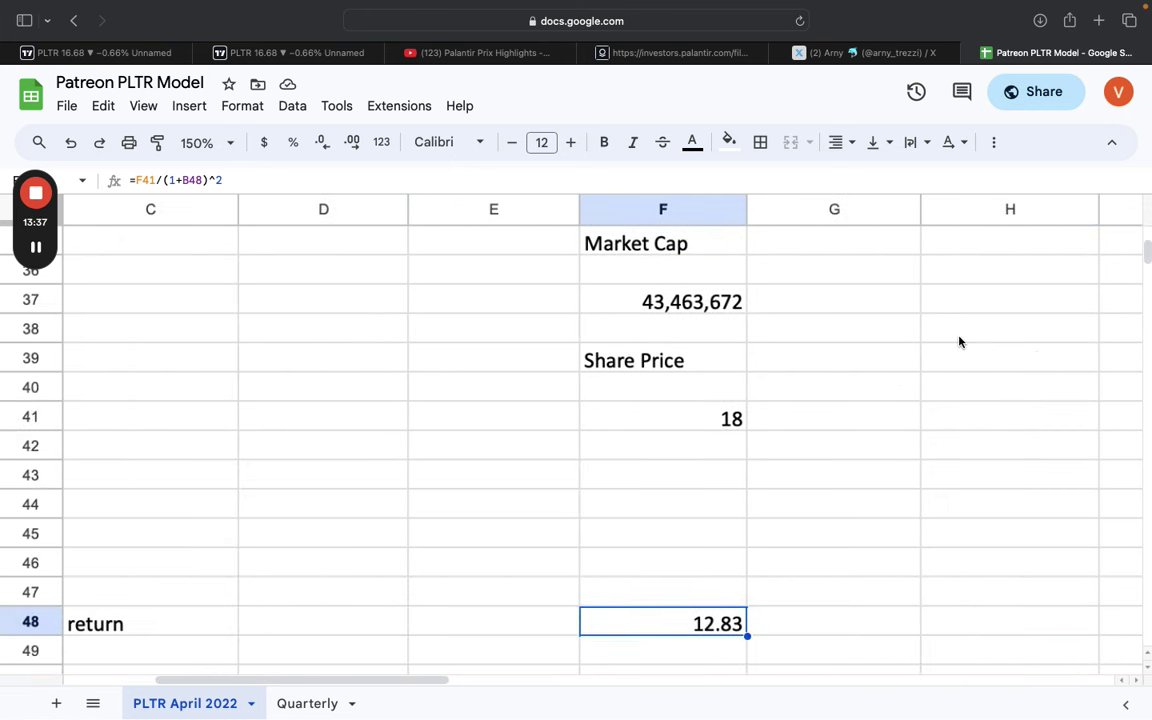
scroll(959, 342, "up", 3)
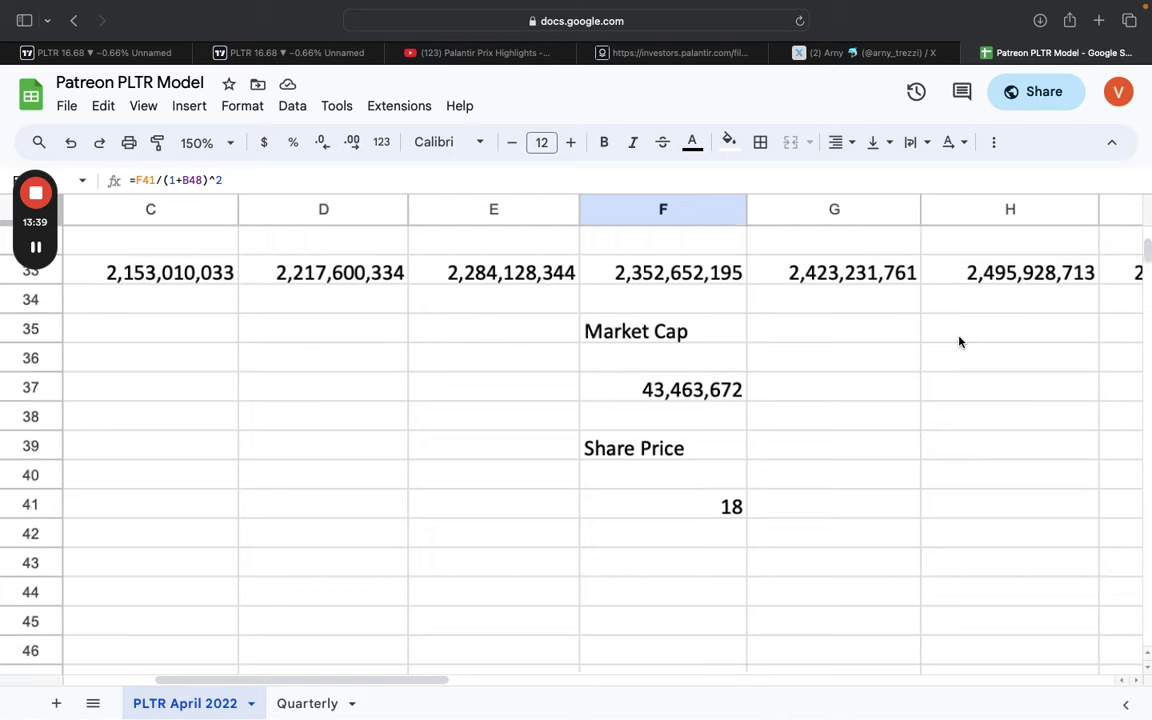
scroll(959, 342, "right", 4)
scroll(941, 411, "down", 3)
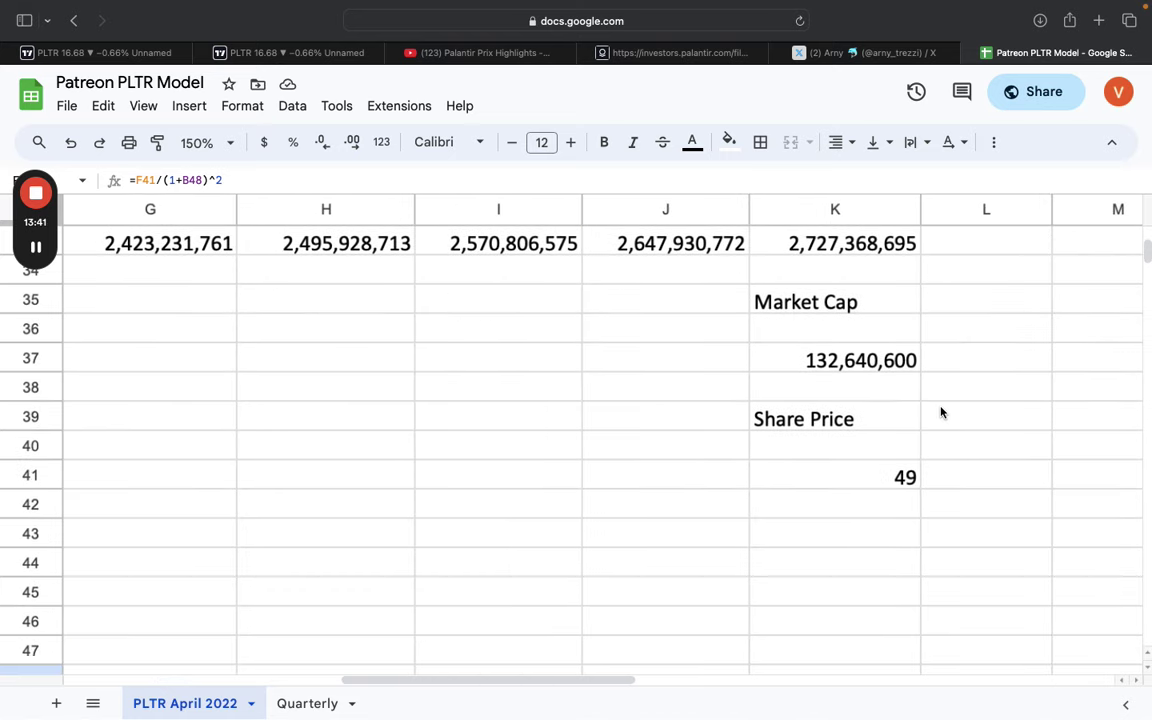
Inspect the 2030 share price formula in cell K41 and the 20% return entry price formula in cell K48
left_click(860, 420)
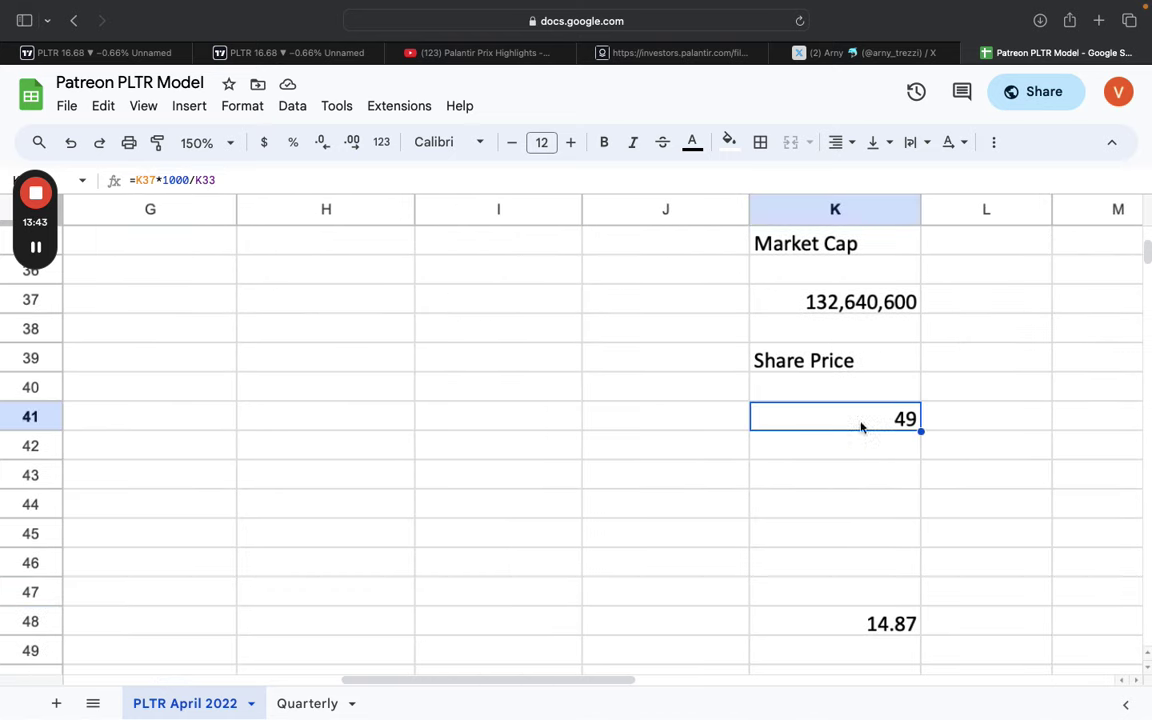
scroll(881, 502, "down", 1)
left_click(843, 599)
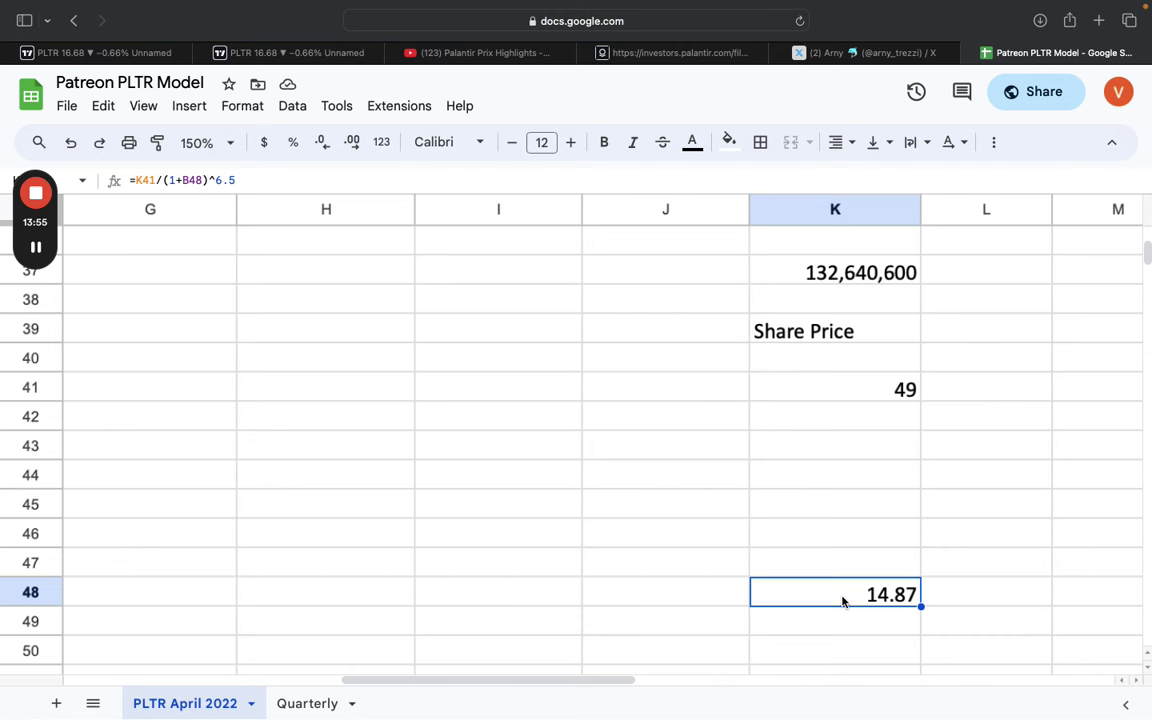
Set the operating margin in cell C27, which feeds the following years' margins, to 27%
scroll(859, 560, "left", 10)
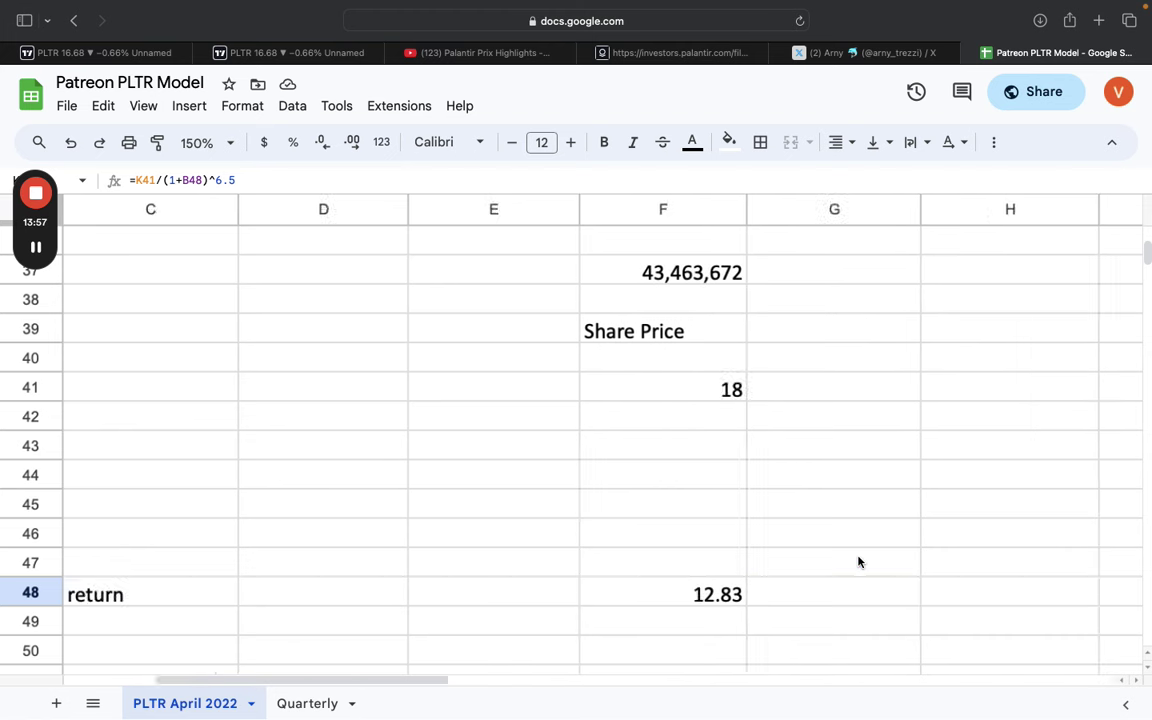
scroll(857, 562, "up", 2)
scroll(858, 562, "up", 5)
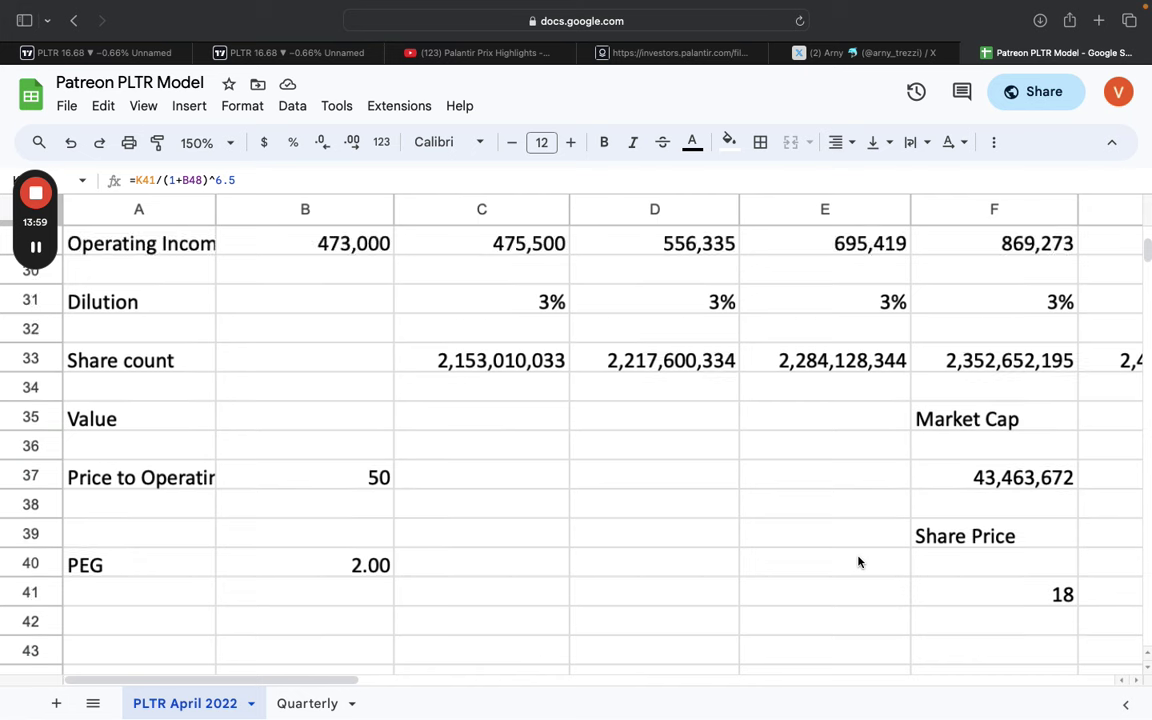
scroll(858, 561, "right", 2)
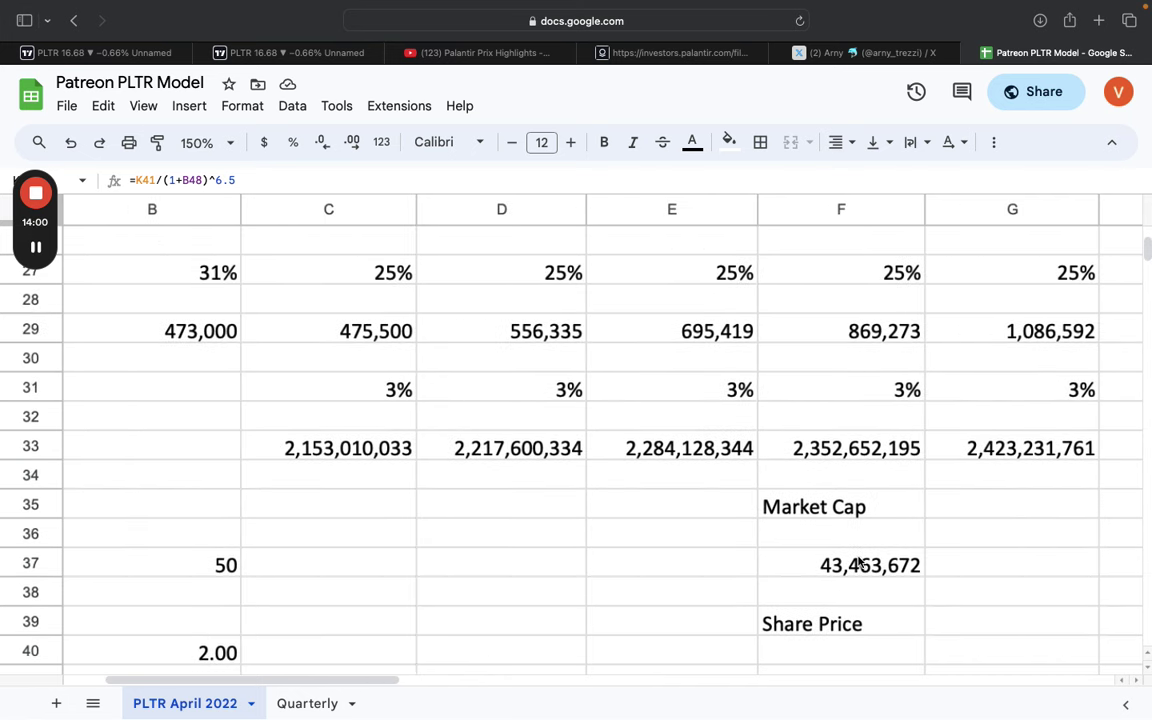
left_click(842, 283)
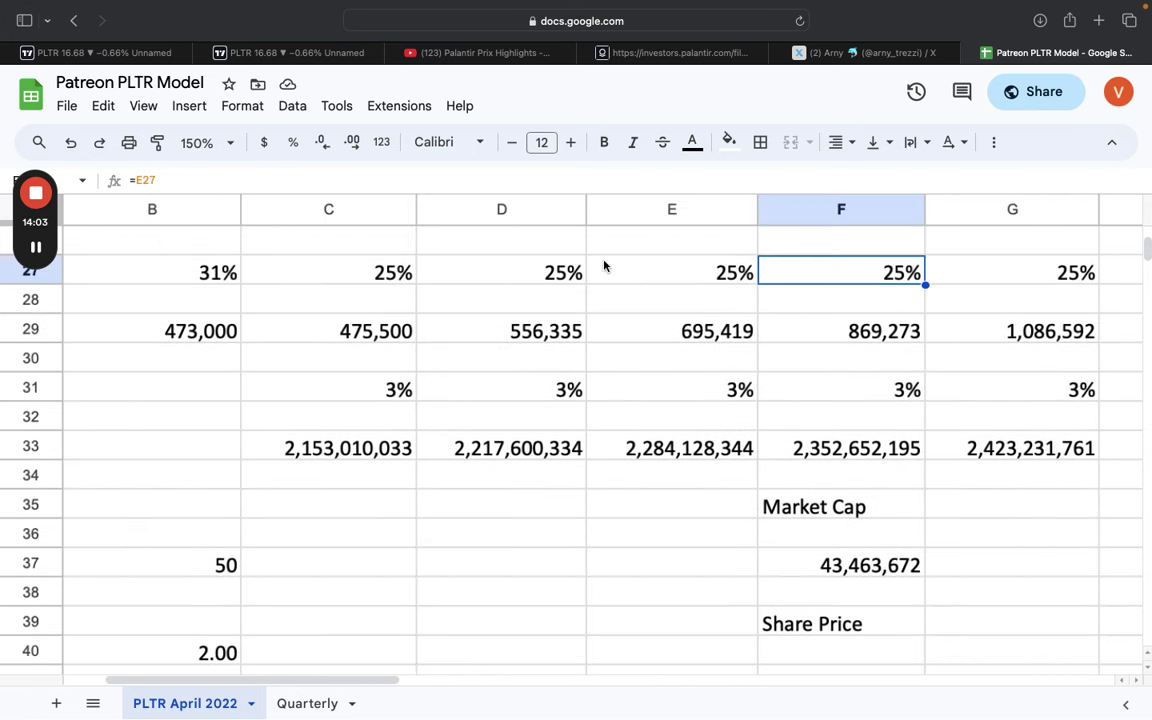
left_click(370, 274)
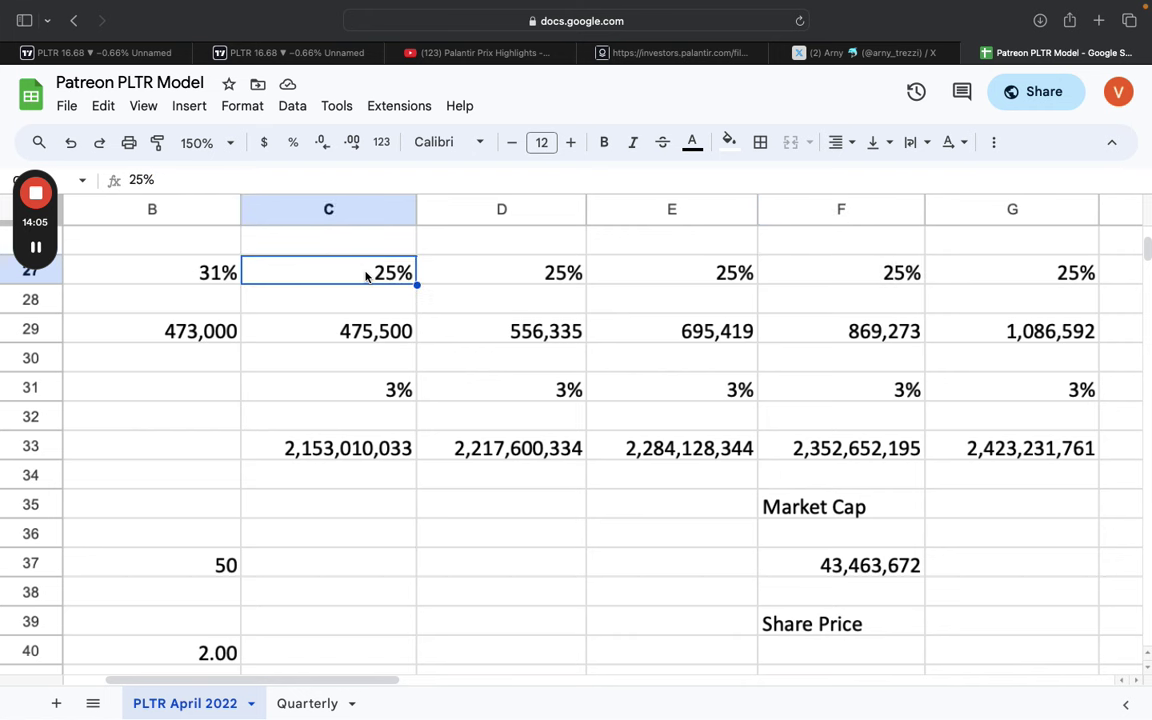
type("27")
key("Return")
key("Up")
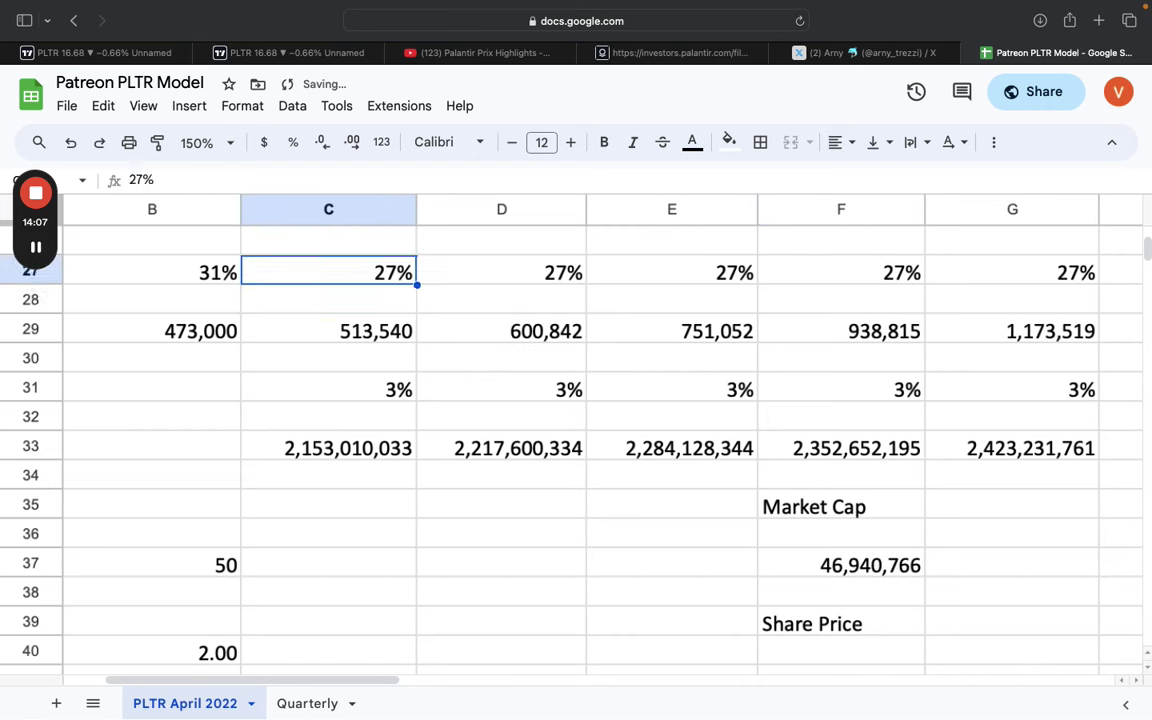
Check the linked margin in cell D27 and compare the 2025 and 2030 market caps, share prices and 20% return entry prices
left_click(501, 272)
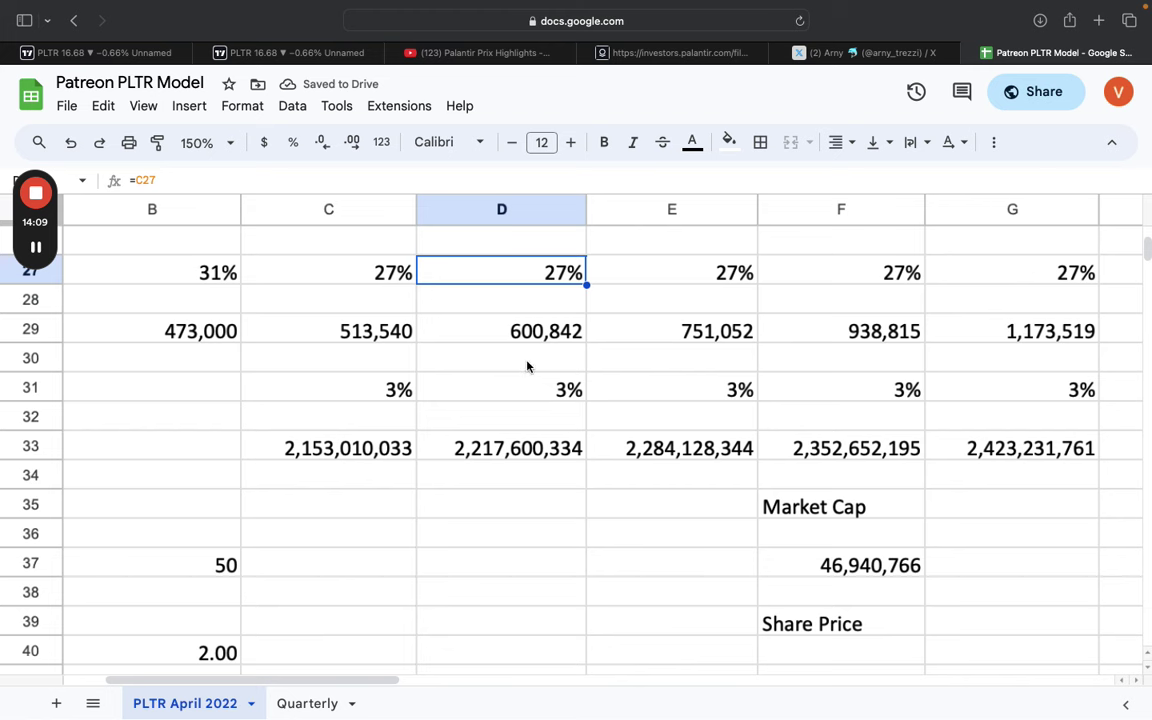
scroll(712, 440, "down", 5)
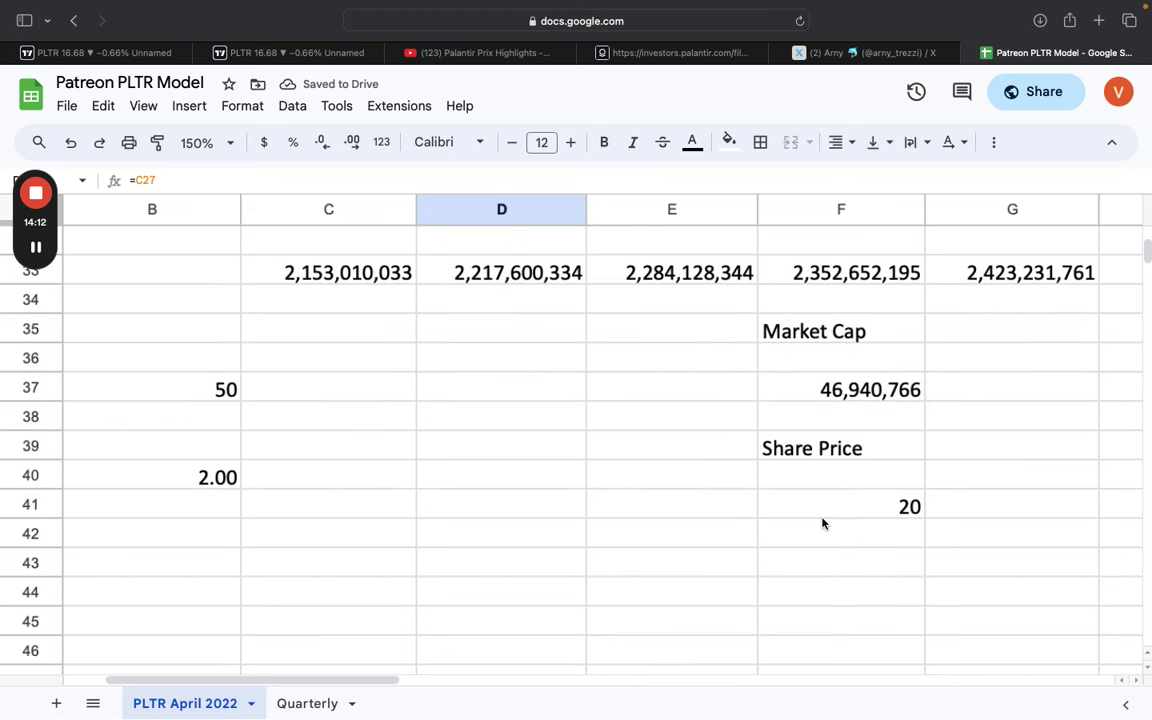
scroll(866, 517, "down", 3)
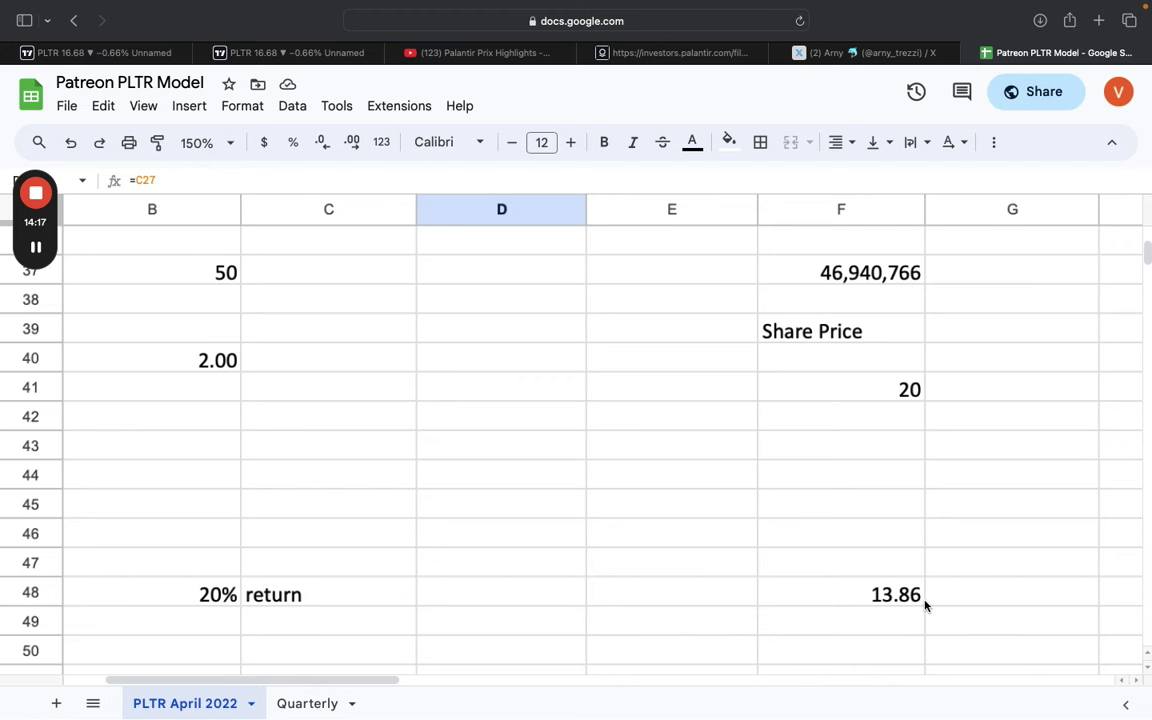
scroll(925, 605, "right", 10)
scroll(925, 605, "up", 1)
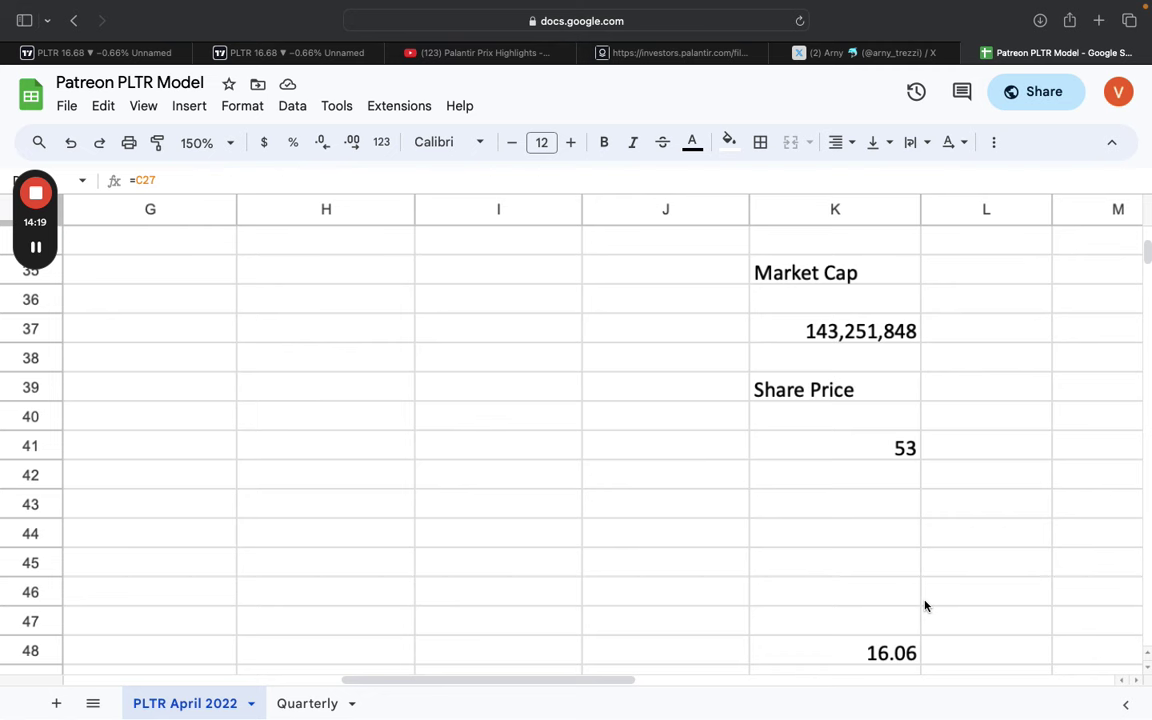
scroll(925, 605, "up", 5)
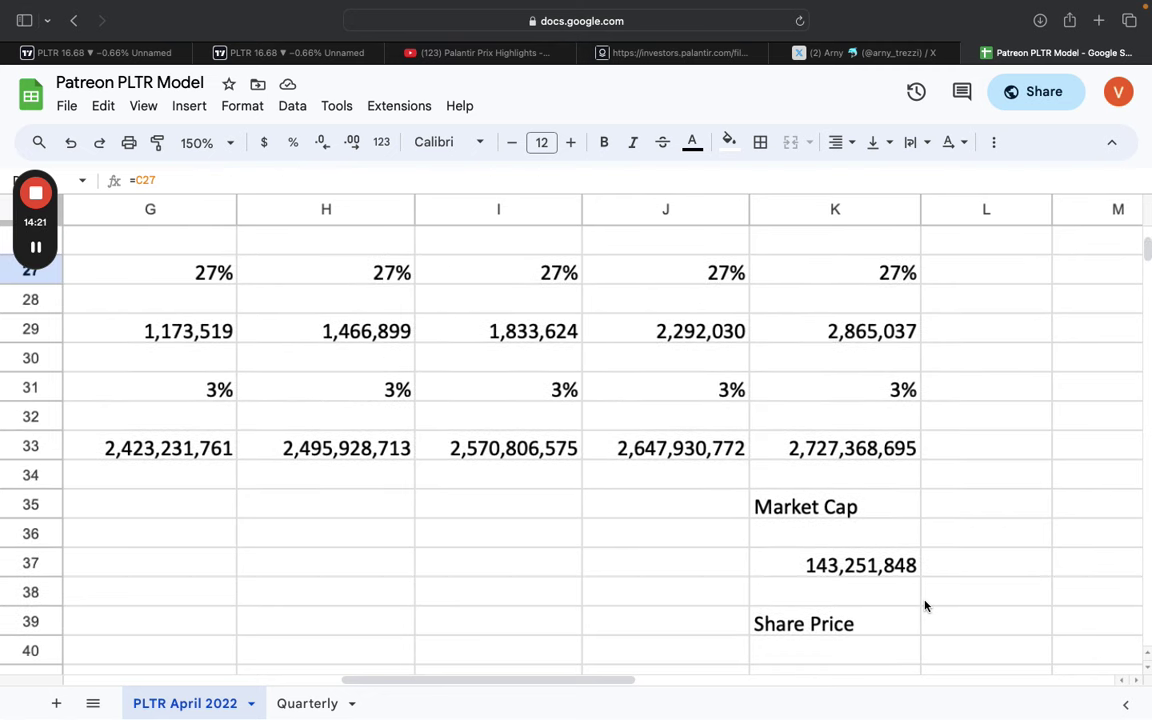
scroll(925, 605, "up", 2)
scroll(925, 605, "left", 2)
scroll(925, 605, "down", 7)
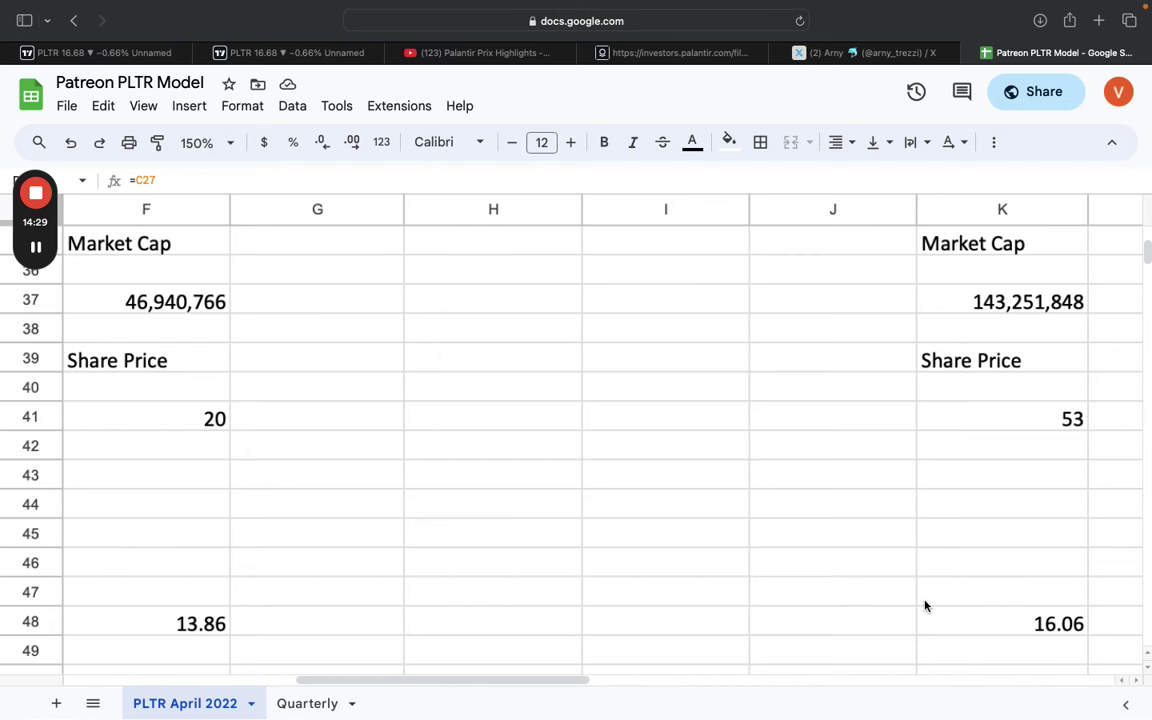
Change the discounting exponent in the 2025 entry price formula in cell F48 to 1, giving =F41/(1+B48)^1, and check the formula
scroll(924, 605, "left", 5)
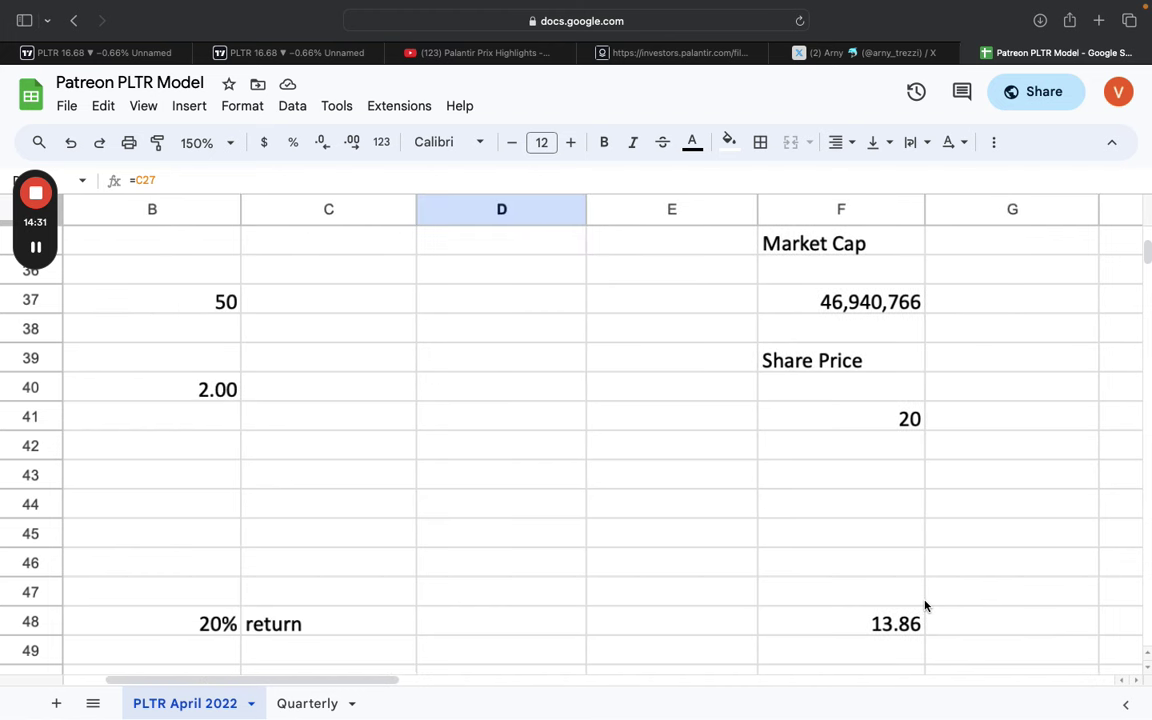
scroll(924, 605, "up", 1)
scroll(924, 605, "down", 1)
double_click(841, 626)
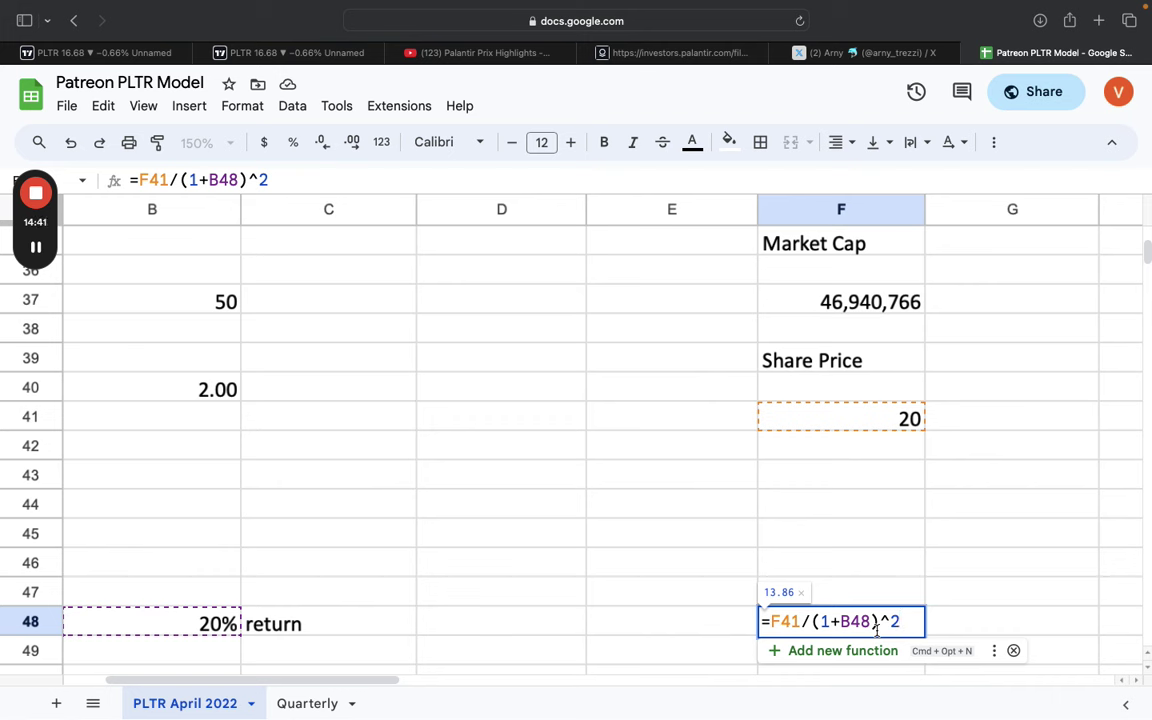
key("BackSpace")
type("1")
key("Return")
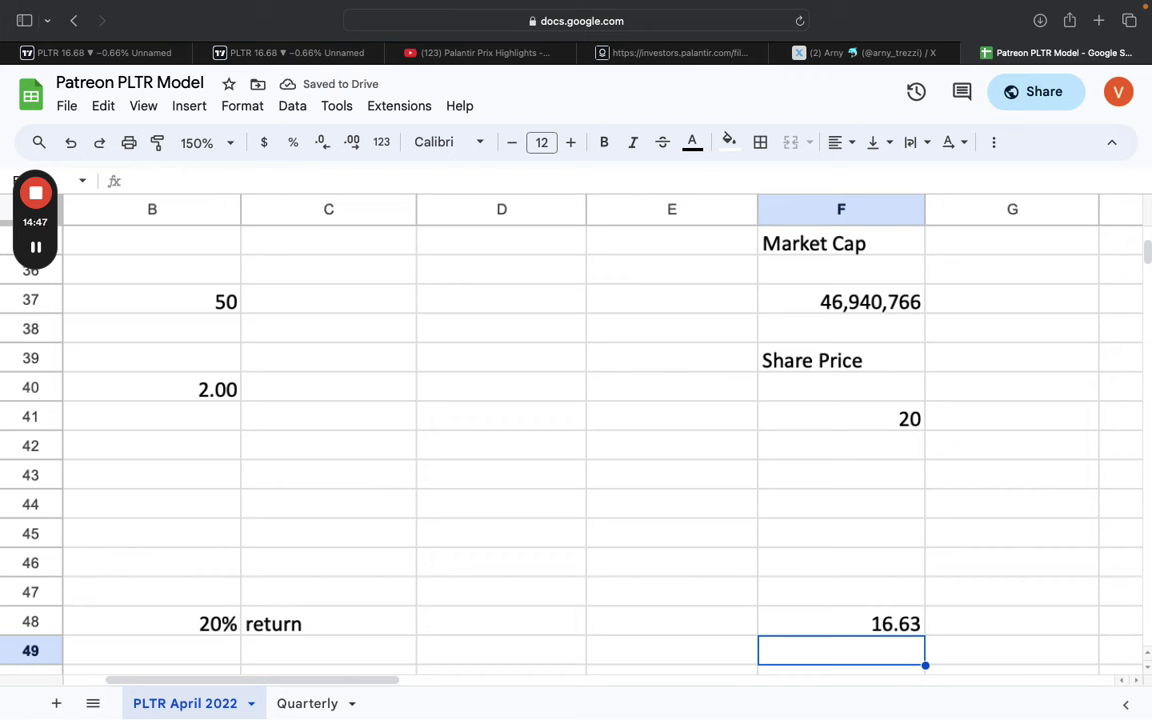
left_click(890, 625)
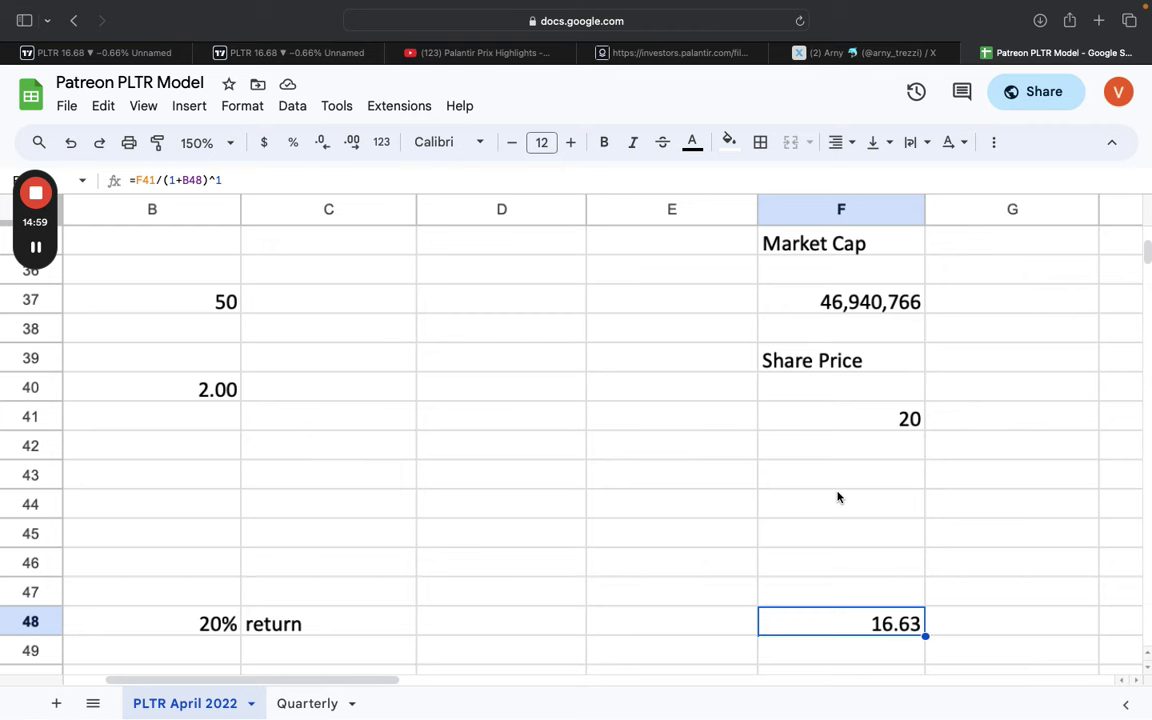
Switch to TradingView and review Palantir's daily price chart with its drawn support and trend lines up to early 2024
left_click(336, 57)
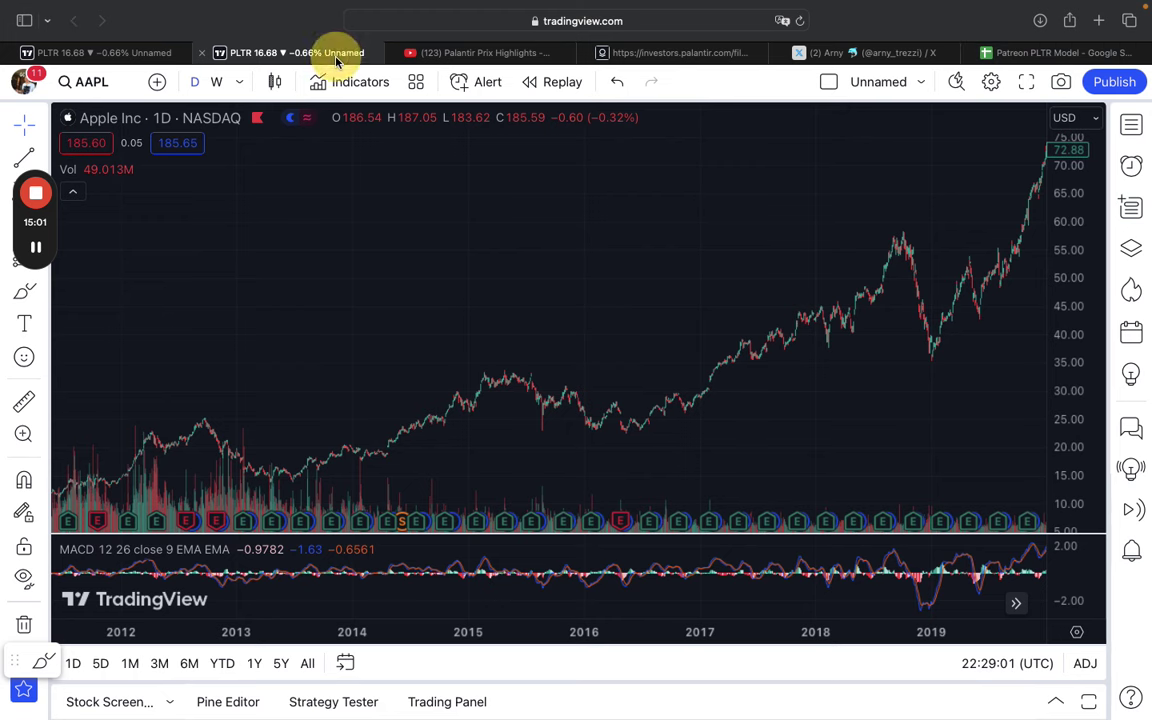
left_click(95, 81)
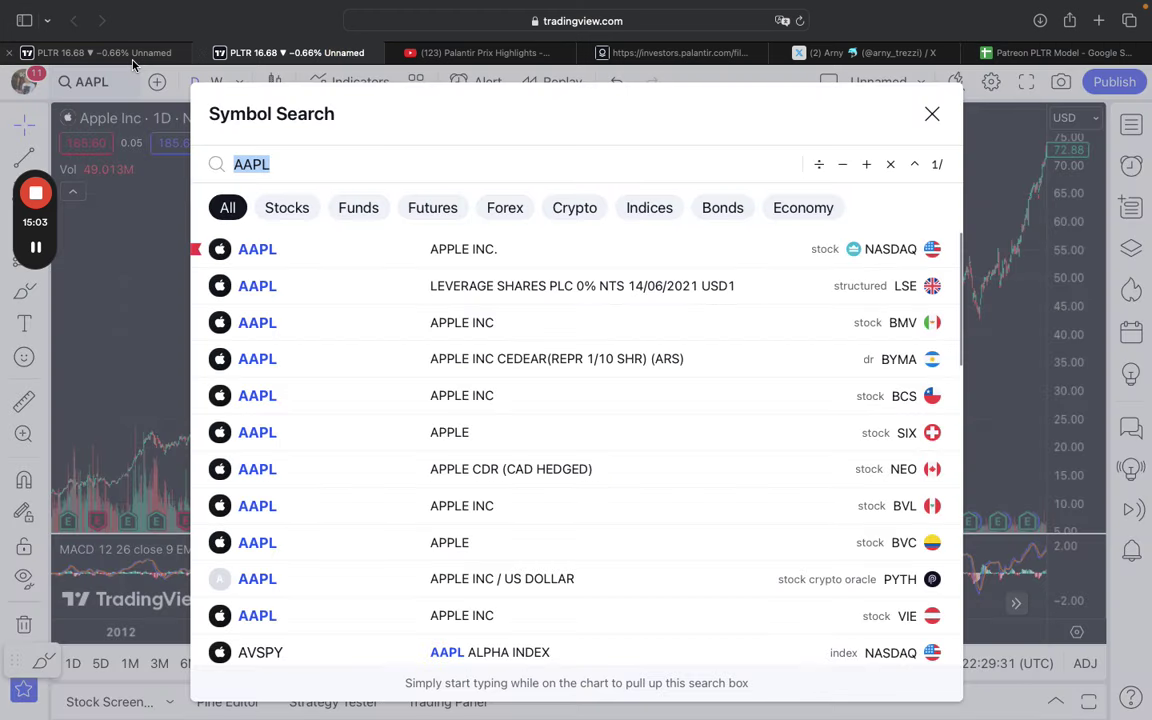
left_click(130, 52)
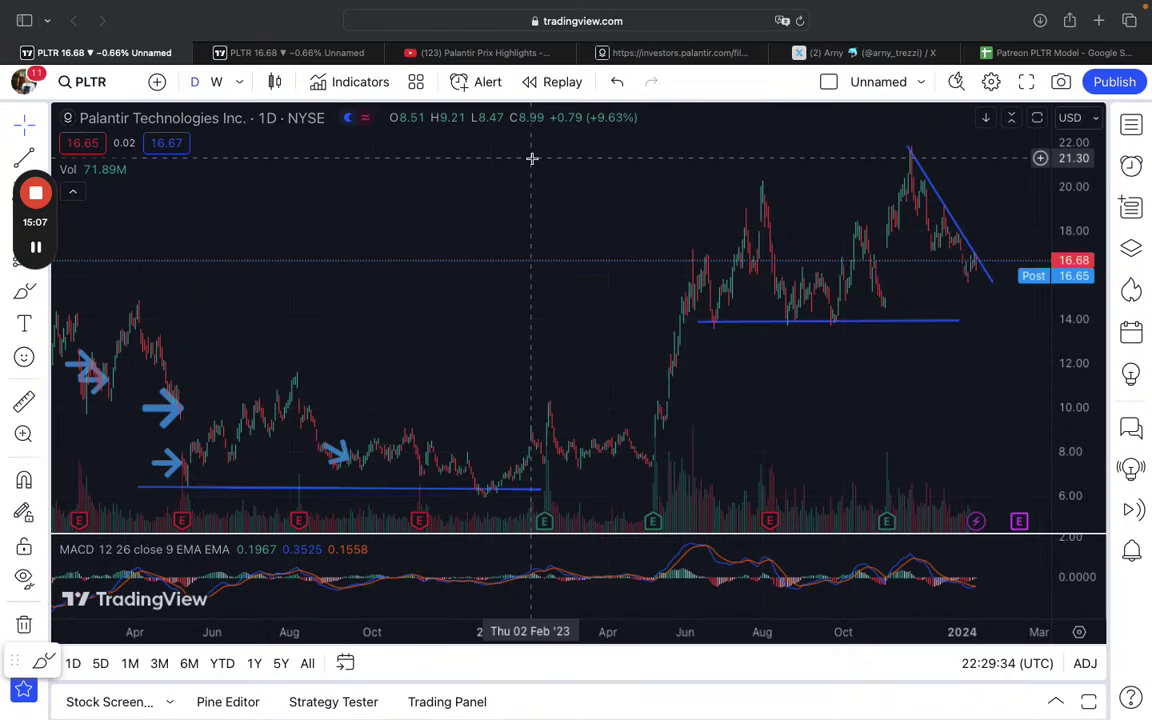
scroll(877, 327, "right", 3)
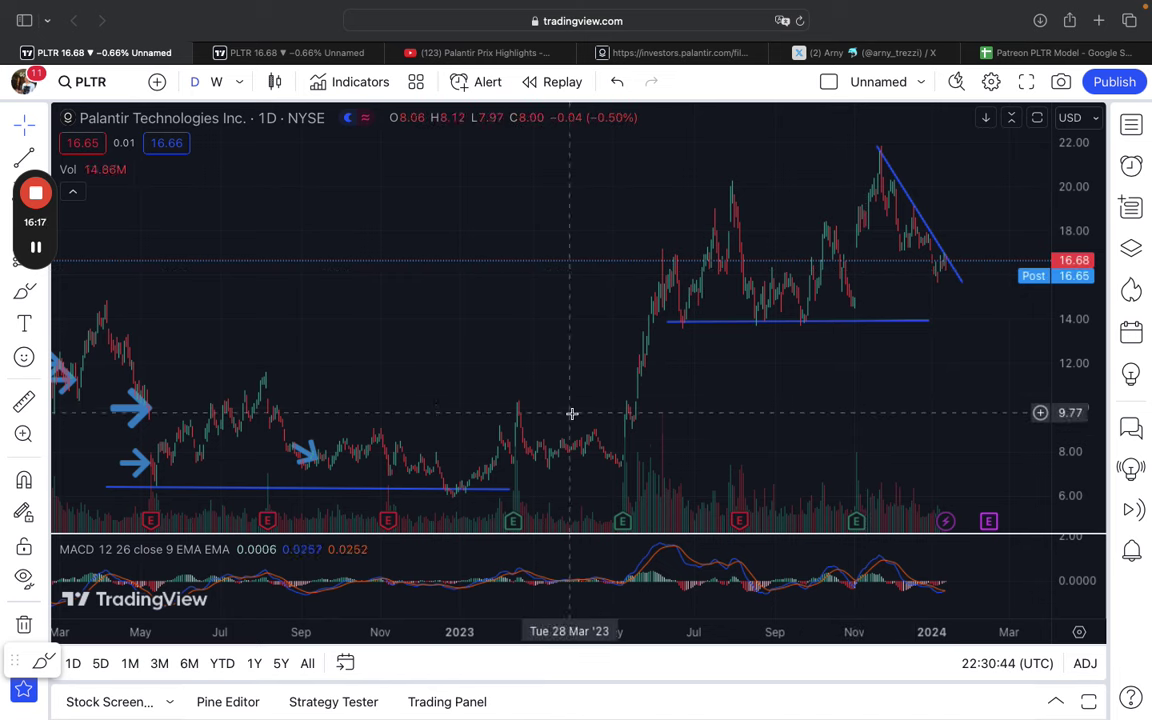
mouse_move(35, 229)
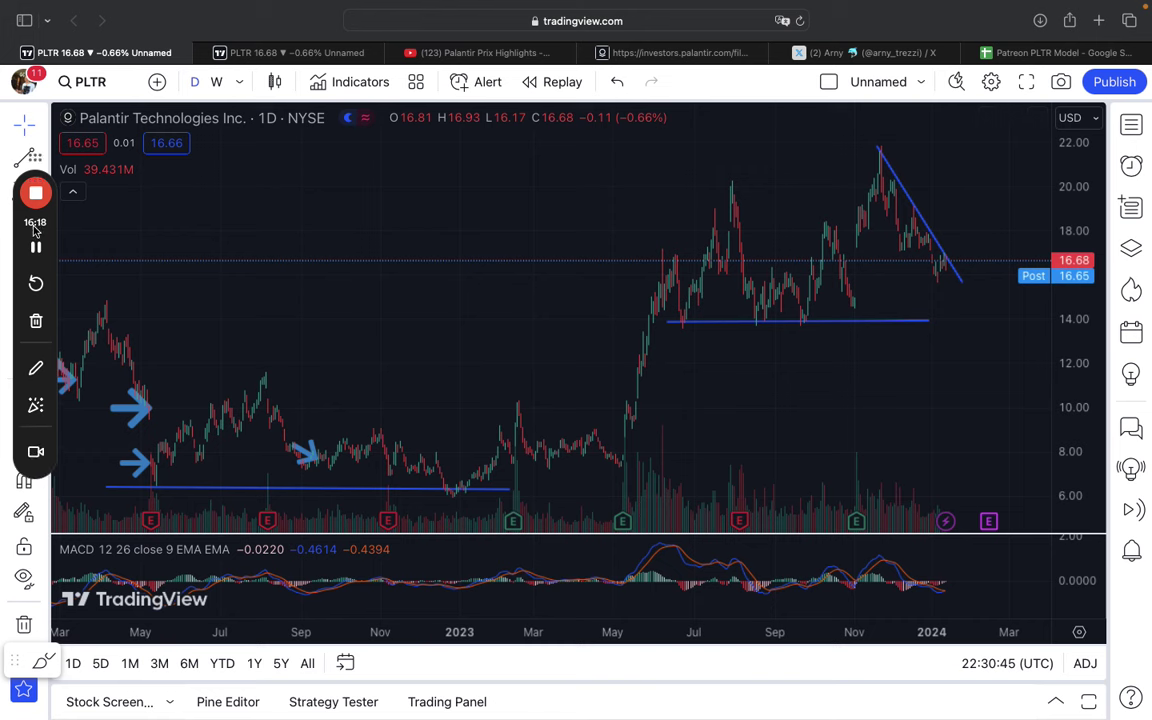
left_click(36, 451)
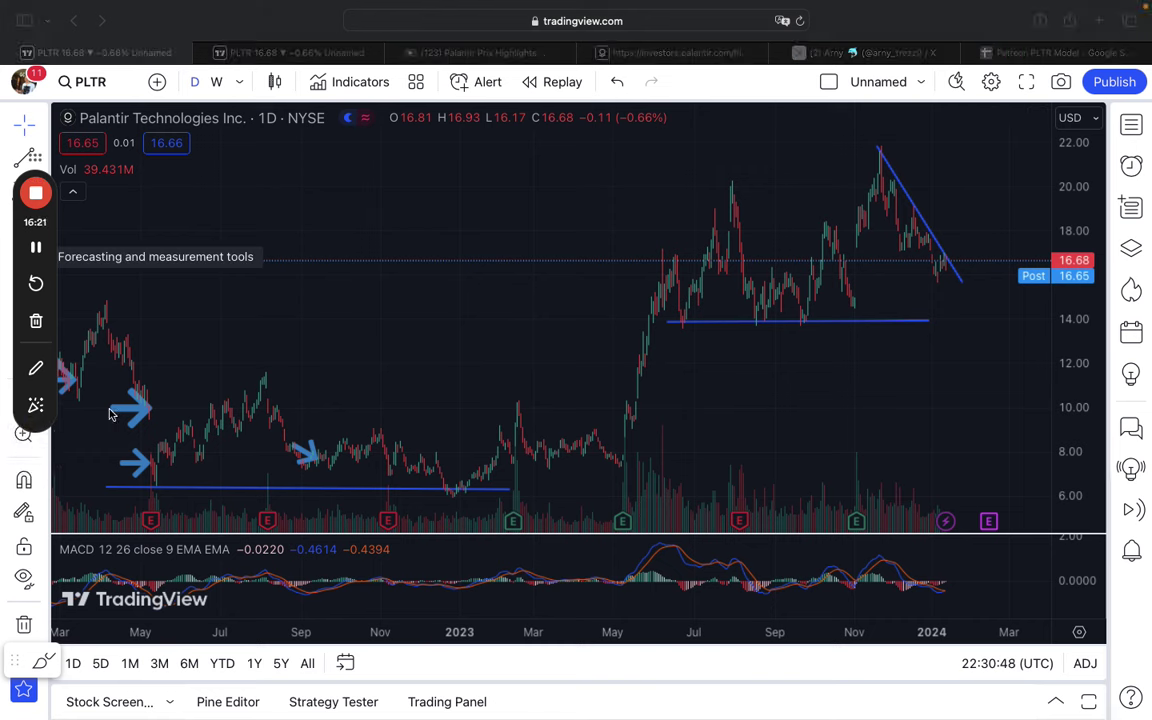
left_click(97, 660)
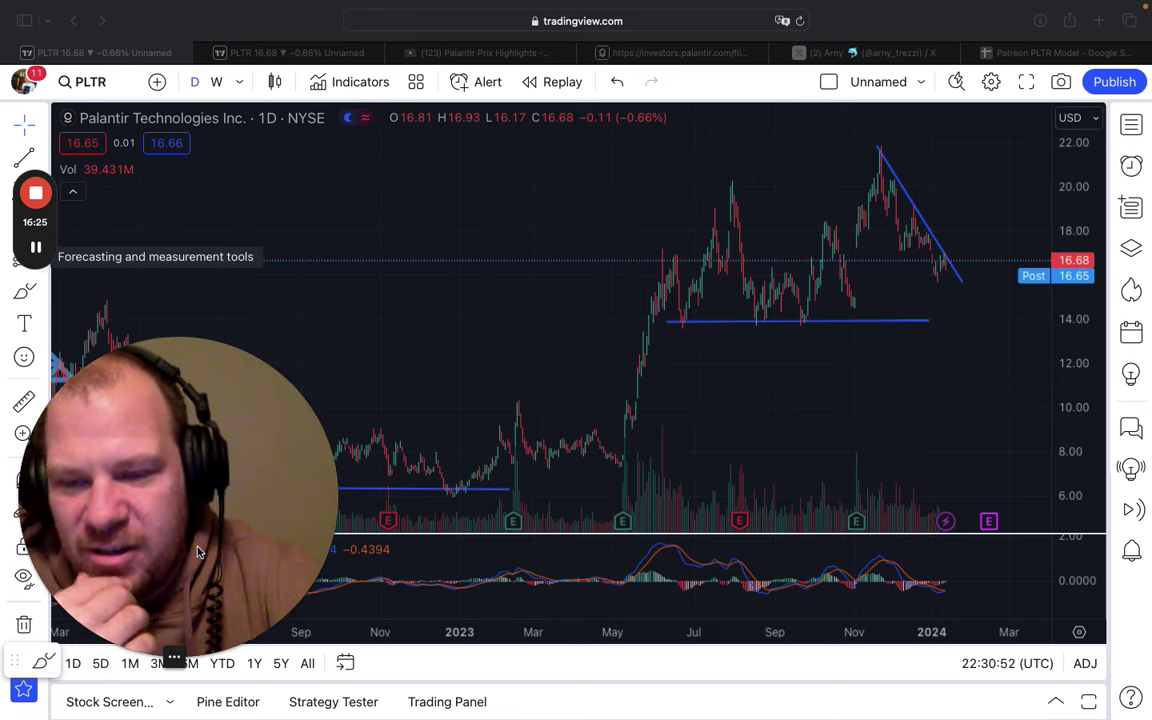
left_click_drag(177, 491, 269, 153)
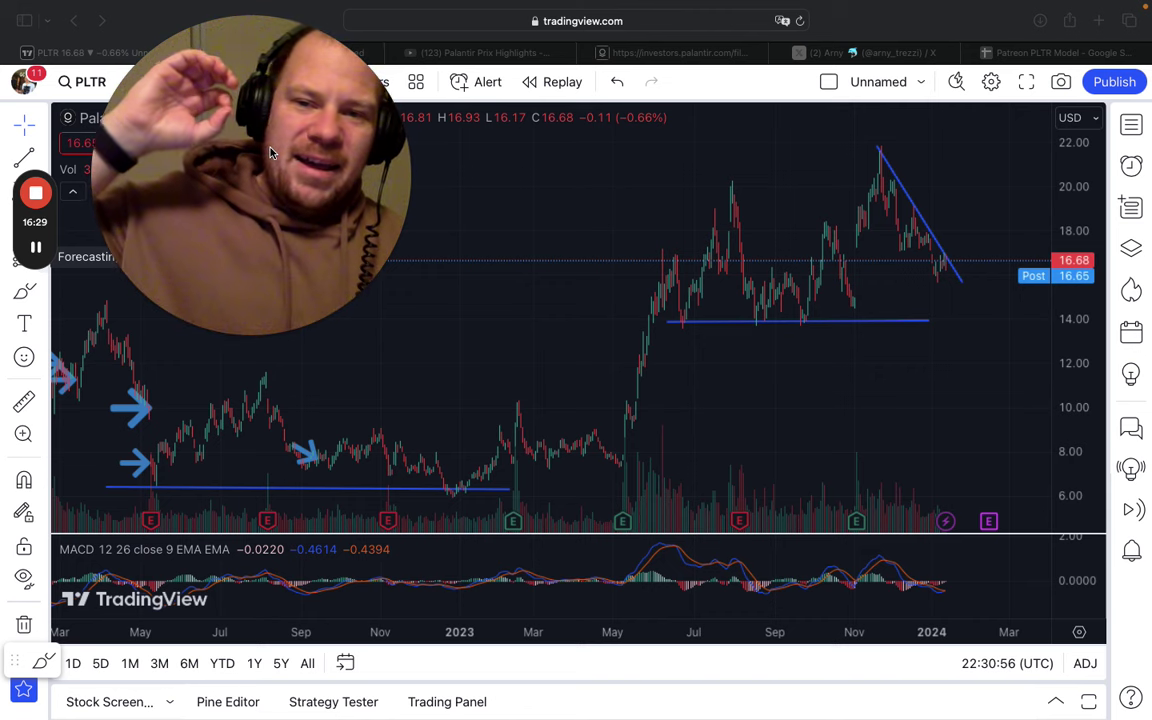